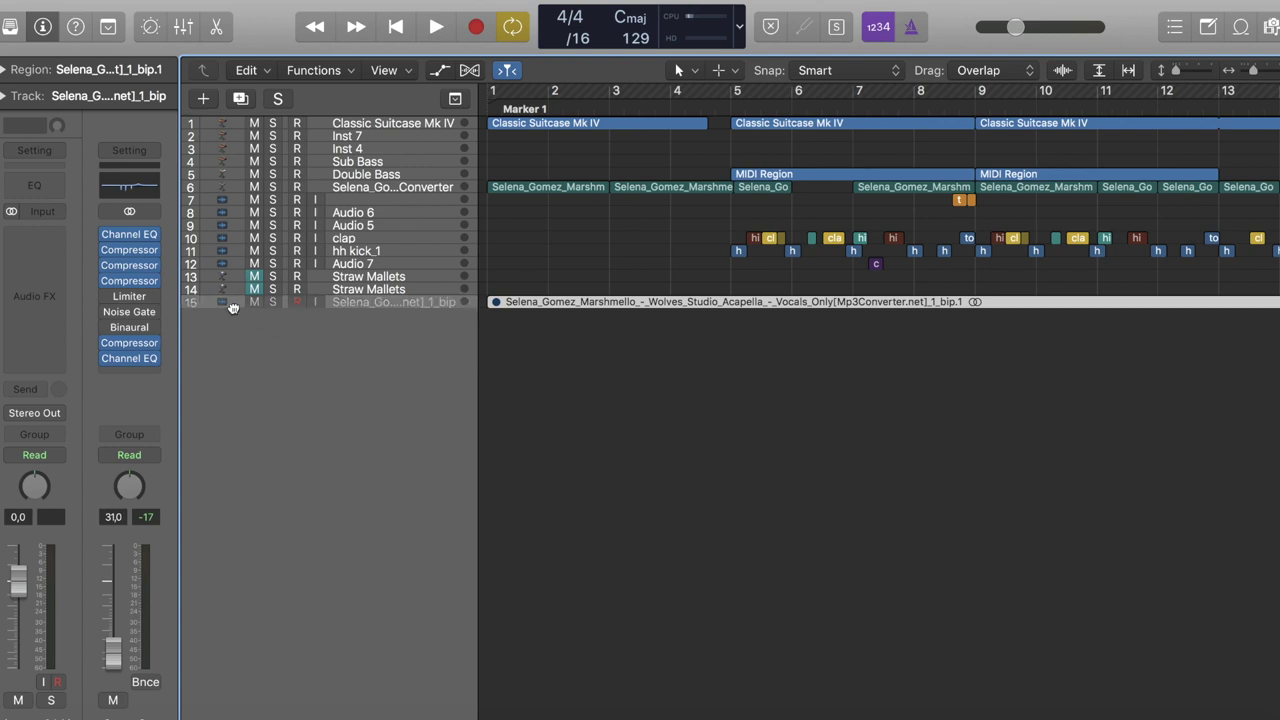
# Enlarge track 15 and convert its vocal region to a new sampler track with zones from transient markers over C-2 to G8
pyautogui.moveTo(233, 308); pyautogui.dragTo(245, 530)
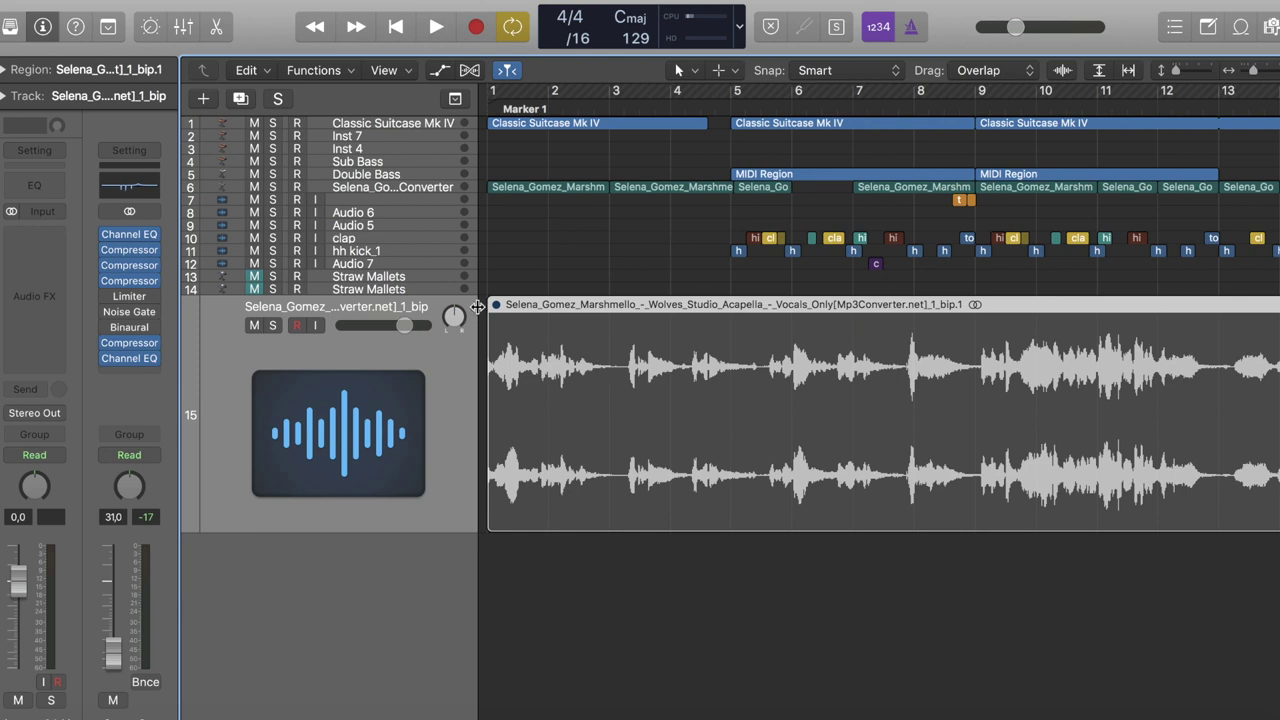
pyautogui.click(502, 269)
pyautogui.click(510, 341)
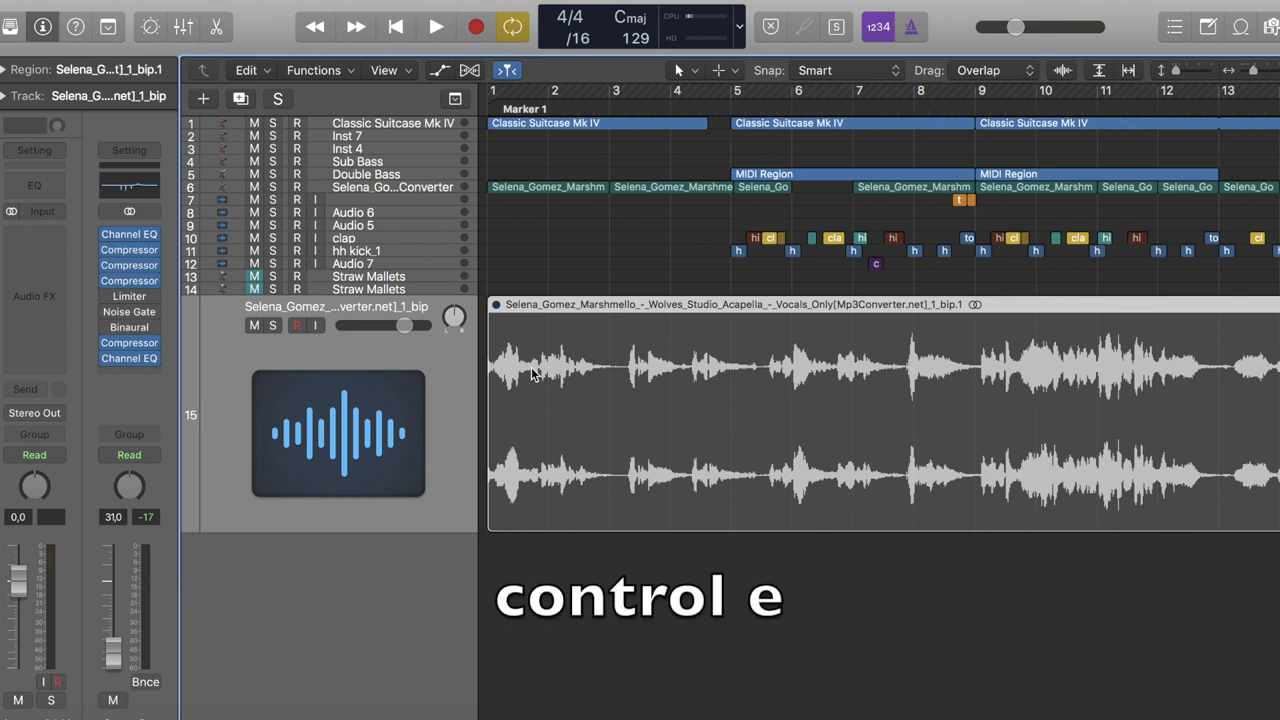
pyautogui.hotkey('ctrl', 'e')
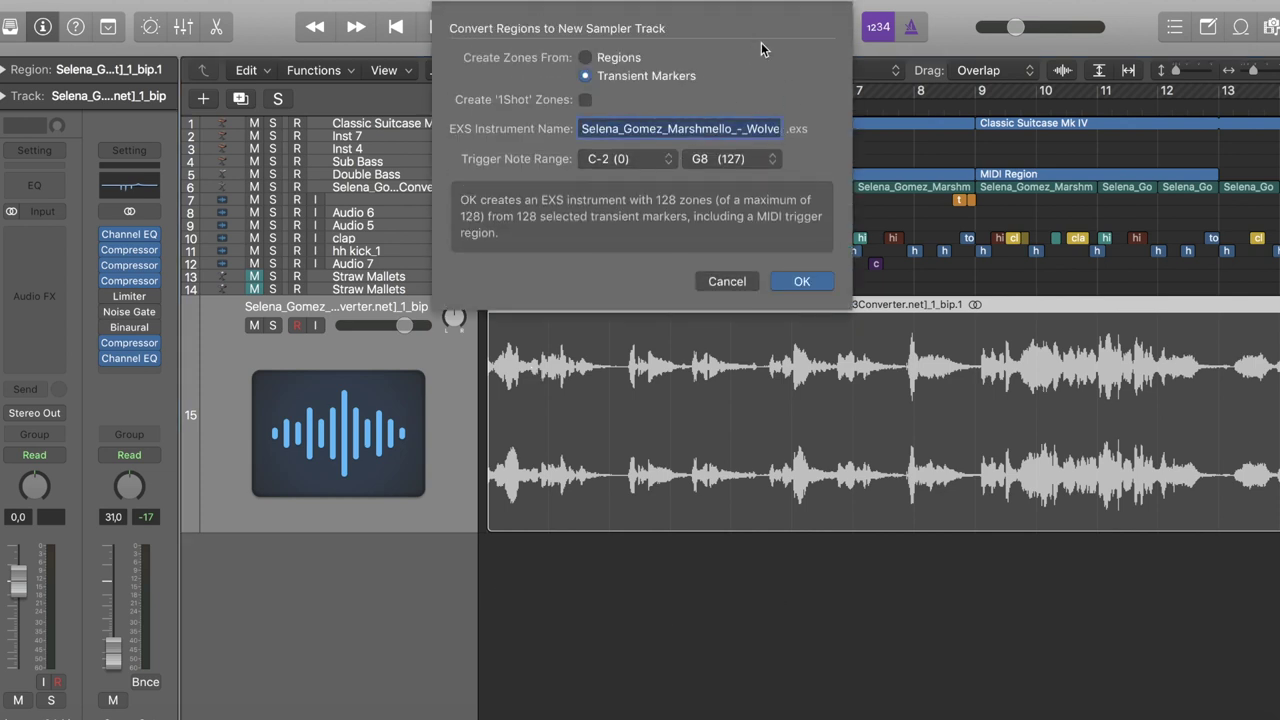
pyautogui.press('Return')
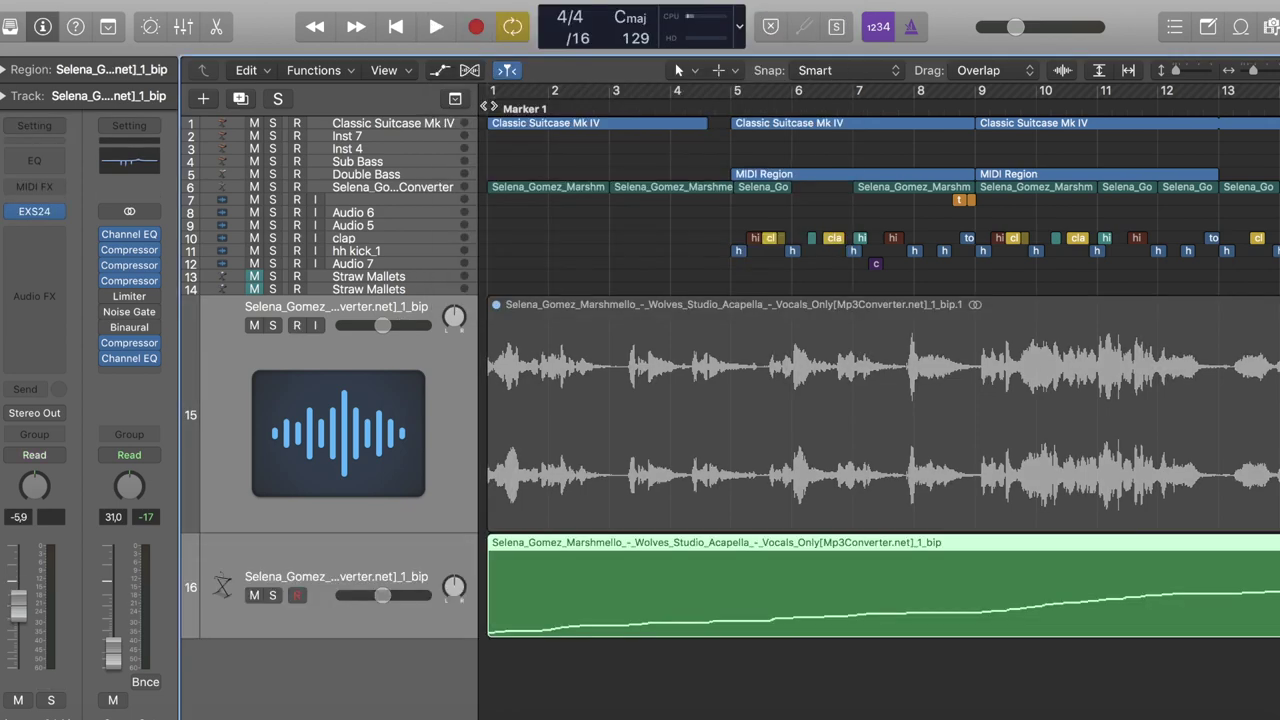
# Solo and play the new sampler track, and audition its slices individually and as a run on the Piano Roll keyboard
pyautogui.click(272, 595)
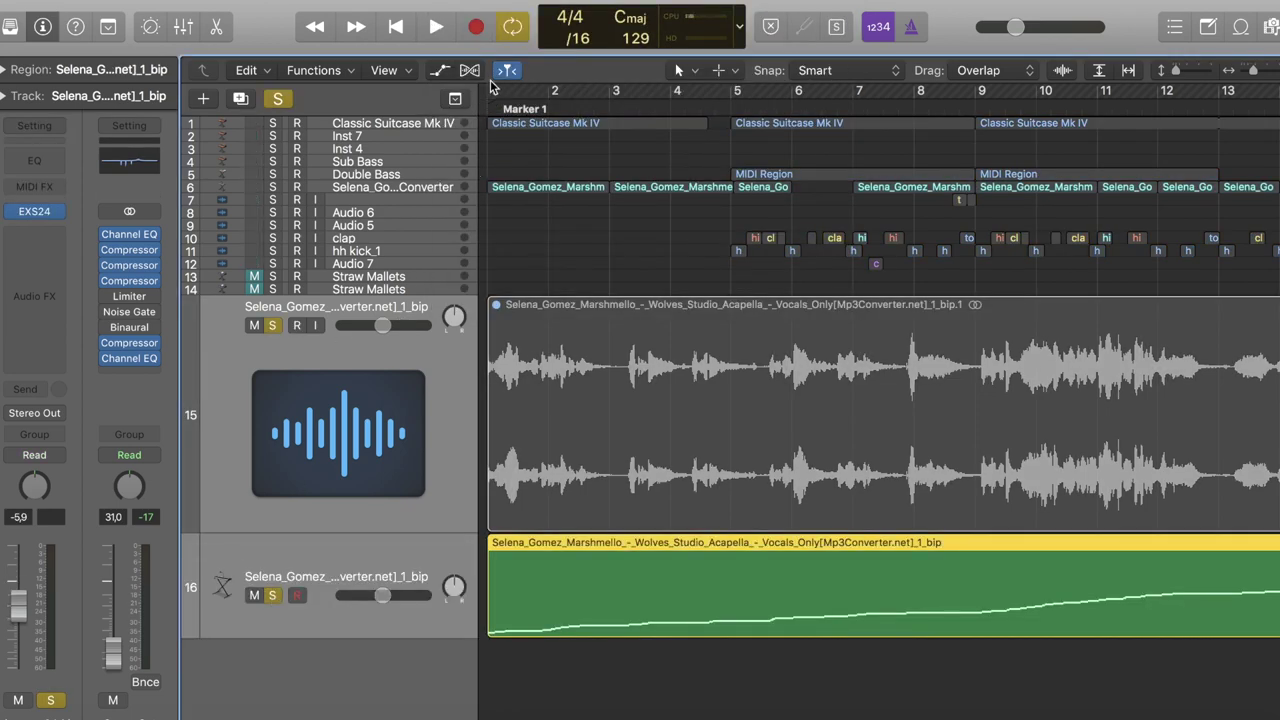
pyautogui.press('space')
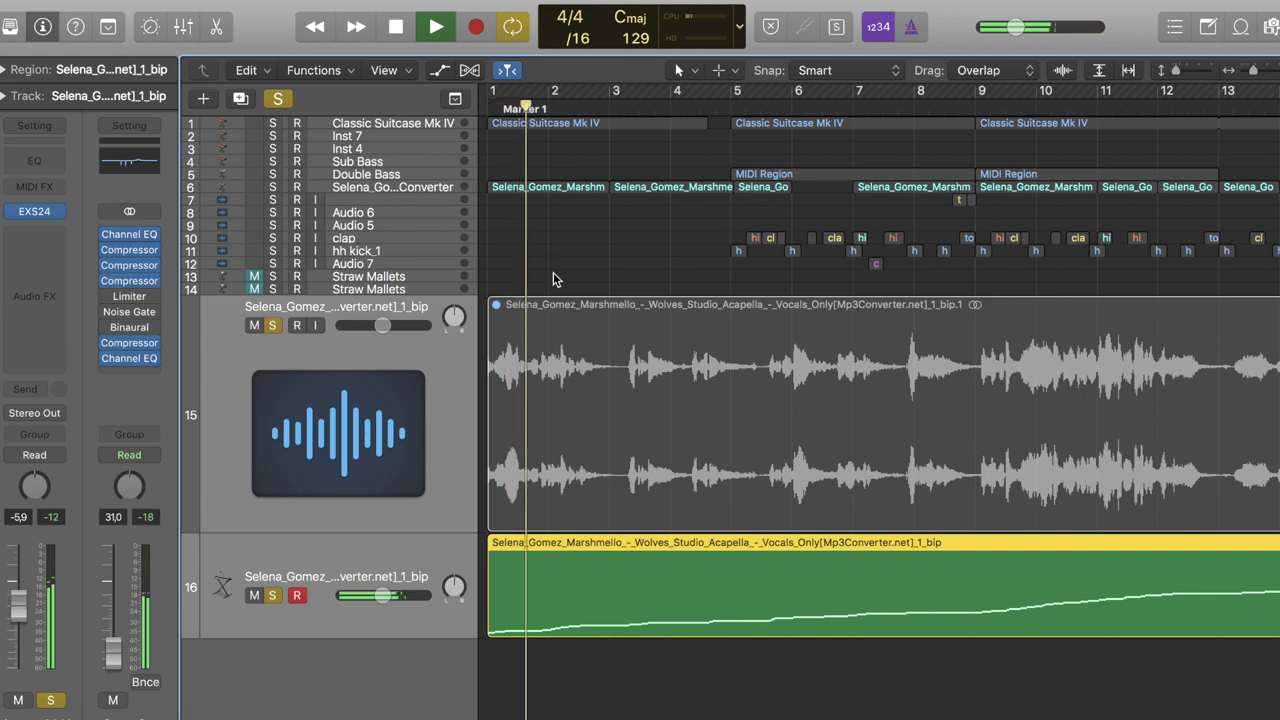
pyautogui.doubleClick(555, 595)
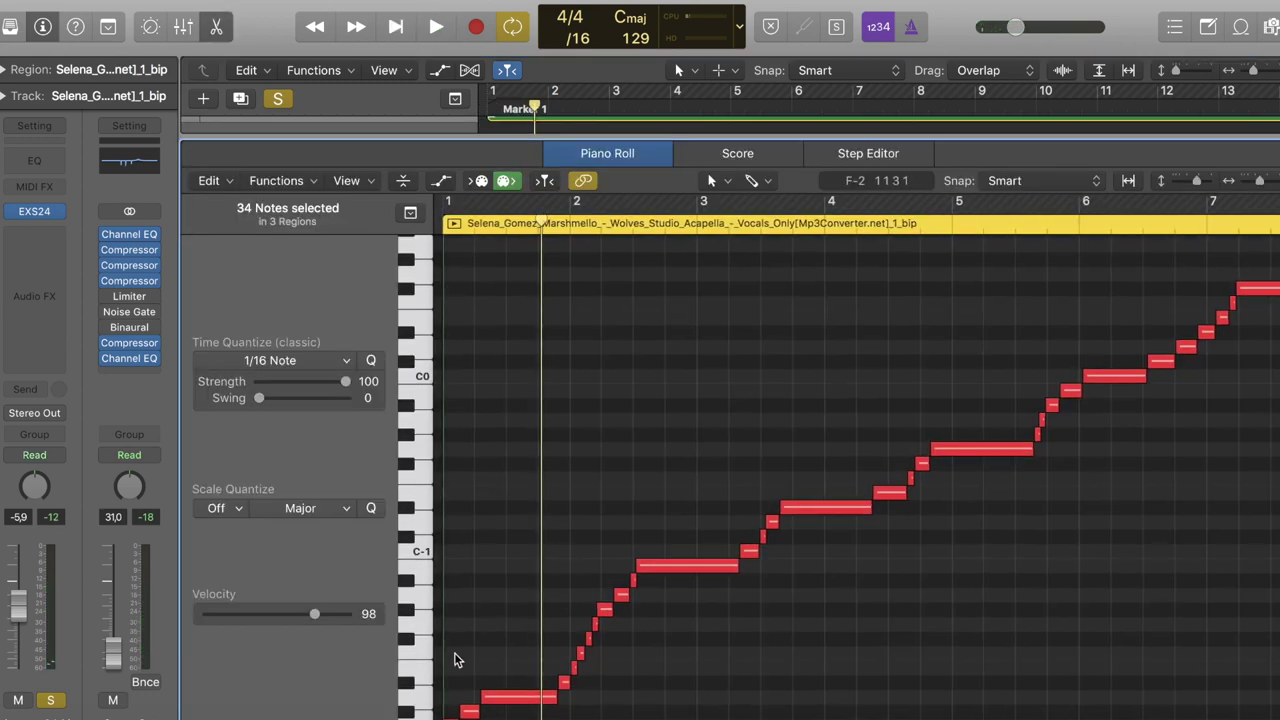
pyautogui.moveTo(418, 712); pyautogui.dragTo(420, 565)
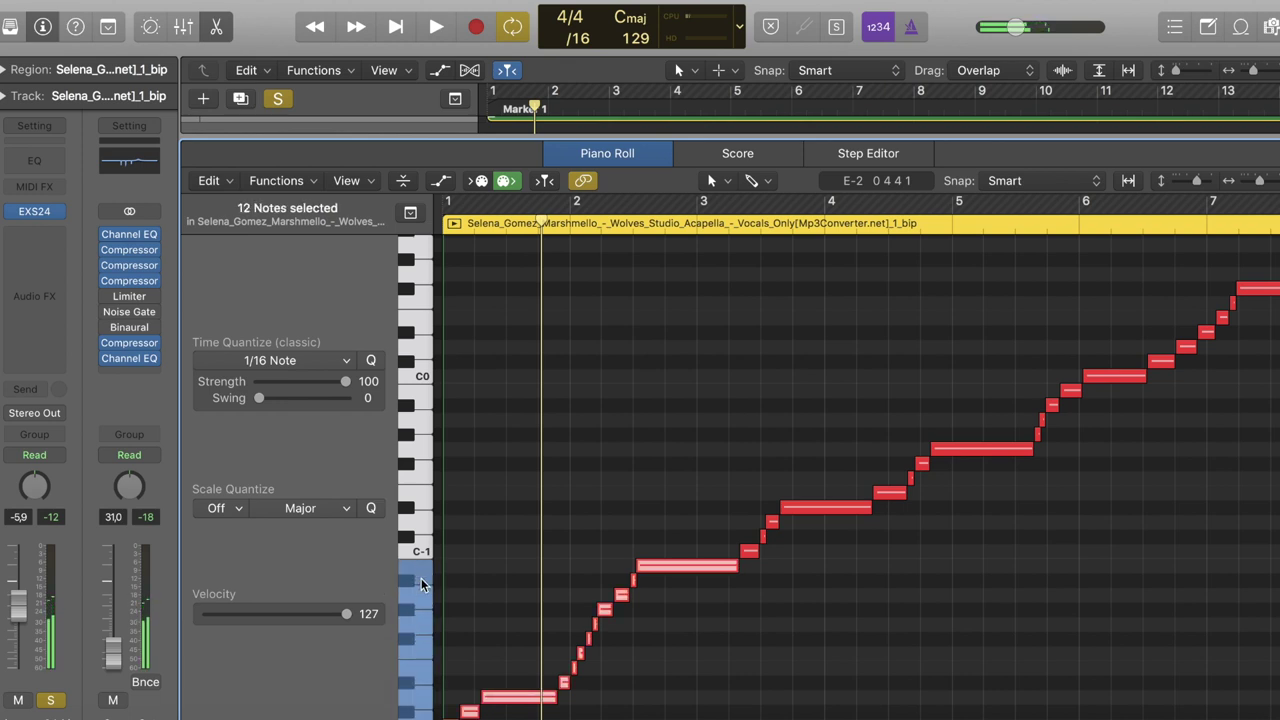
pyautogui.click(515, 558)
pyautogui.click(415, 500)
pyautogui.click(417, 622)
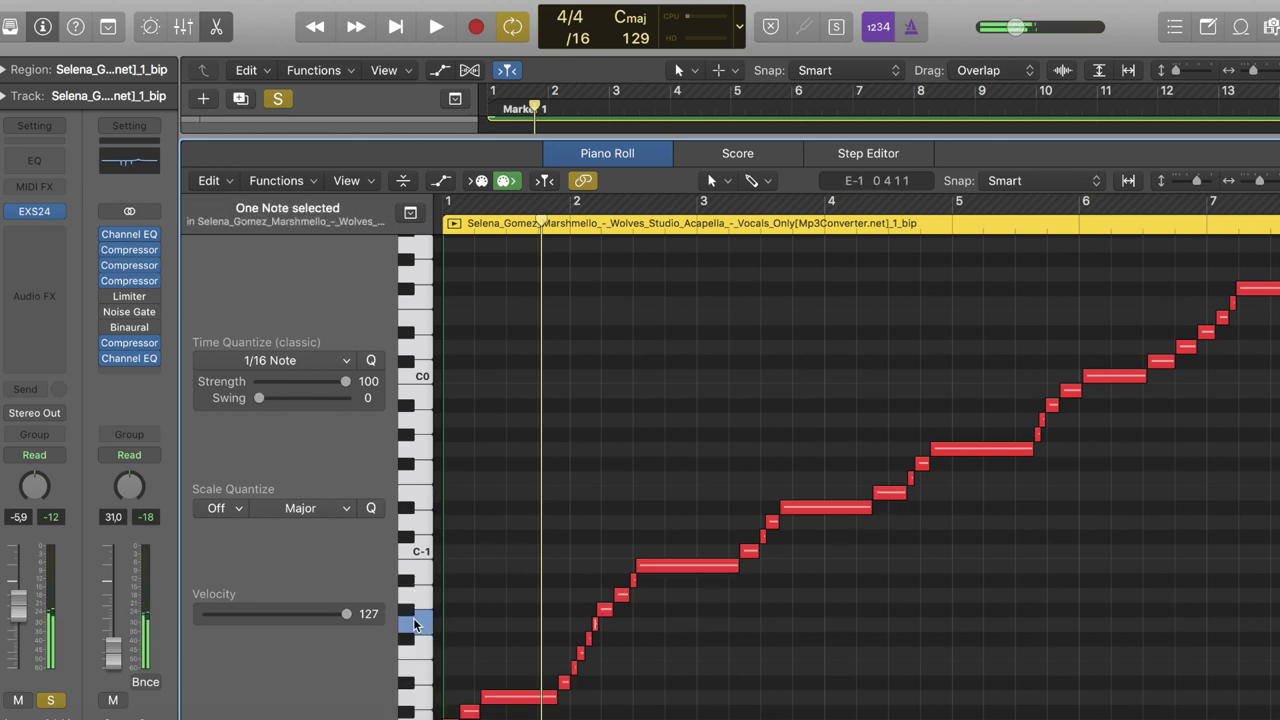
pyautogui.click(415, 430)
pyautogui.press('e')
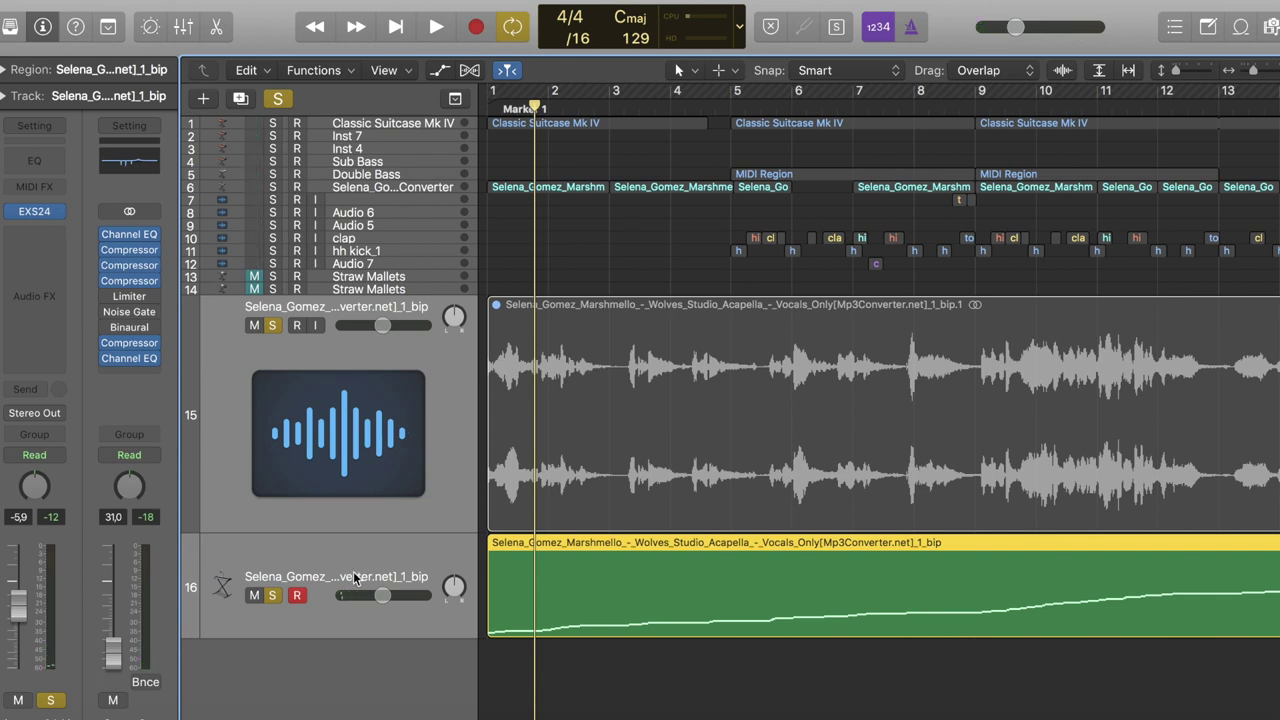
# Delete the new sampler track and turn off solo on the original vocal track
pyautogui.press('super+BackSpace')
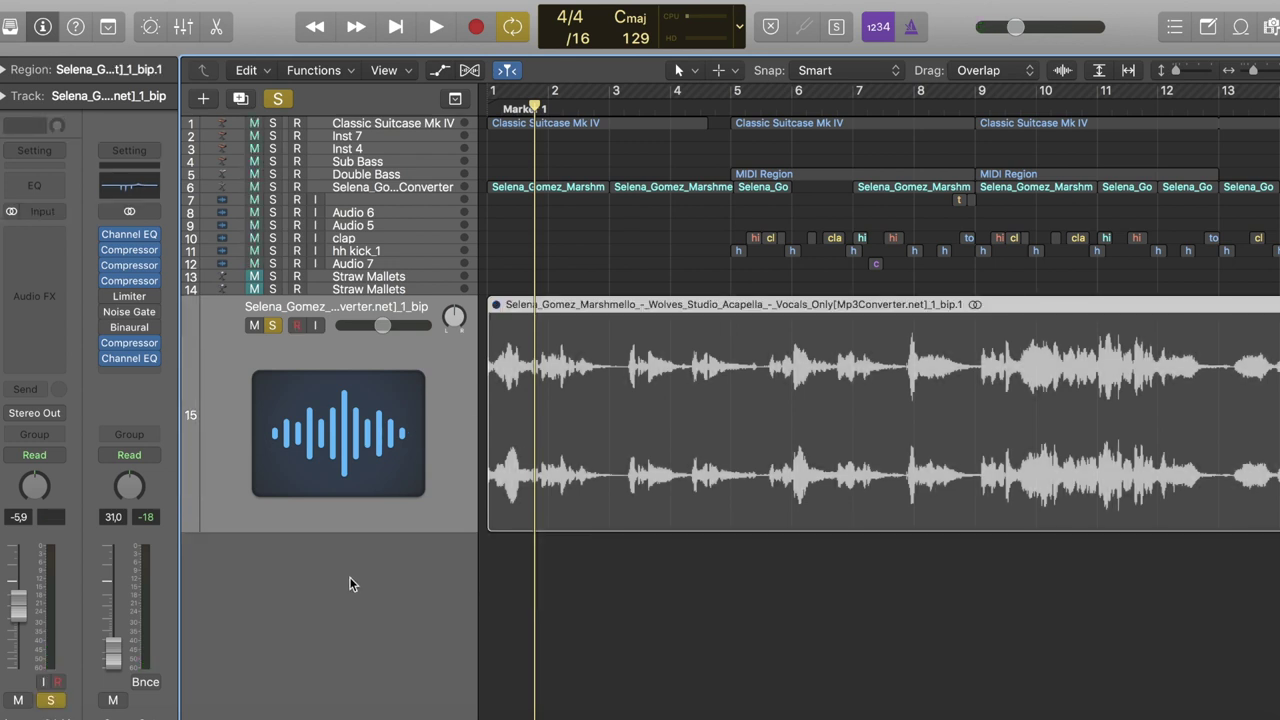
pyautogui.click(274, 326)
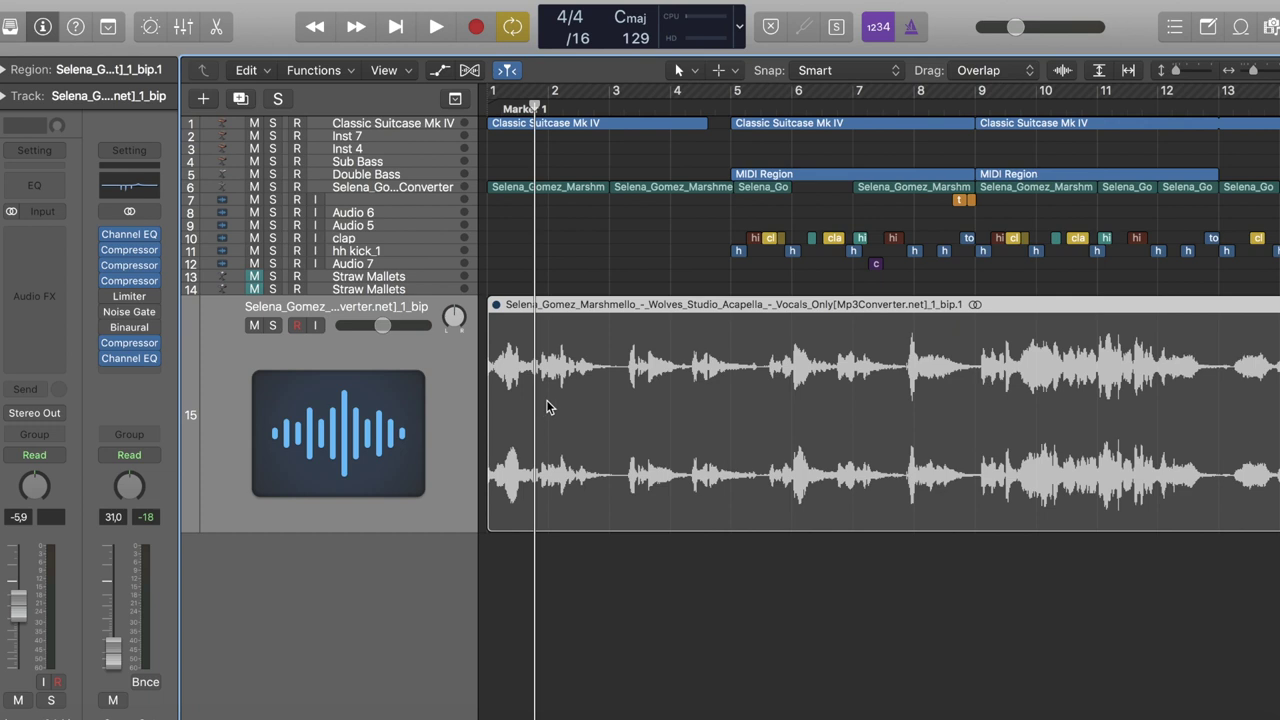
# Enable Flex on the vocal track and set its mode to Flex Time - Slicing
pyautogui.click(470, 72)
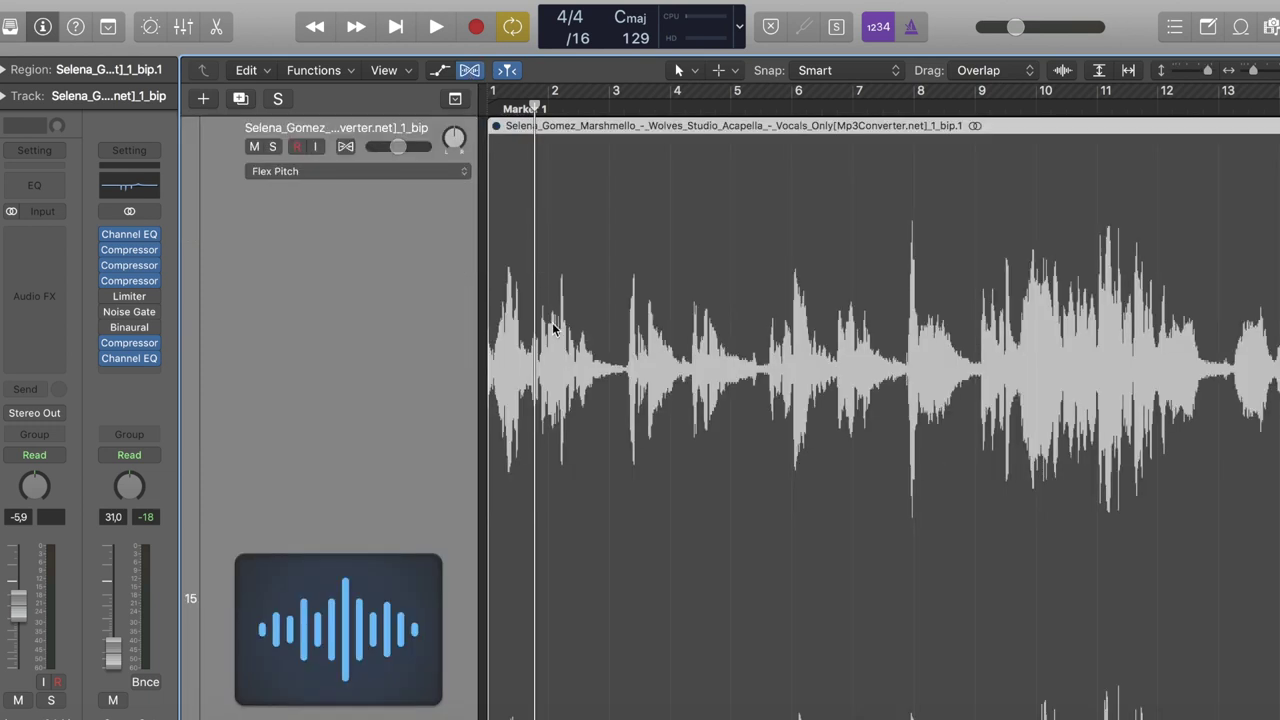
pyautogui.click(370, 176)
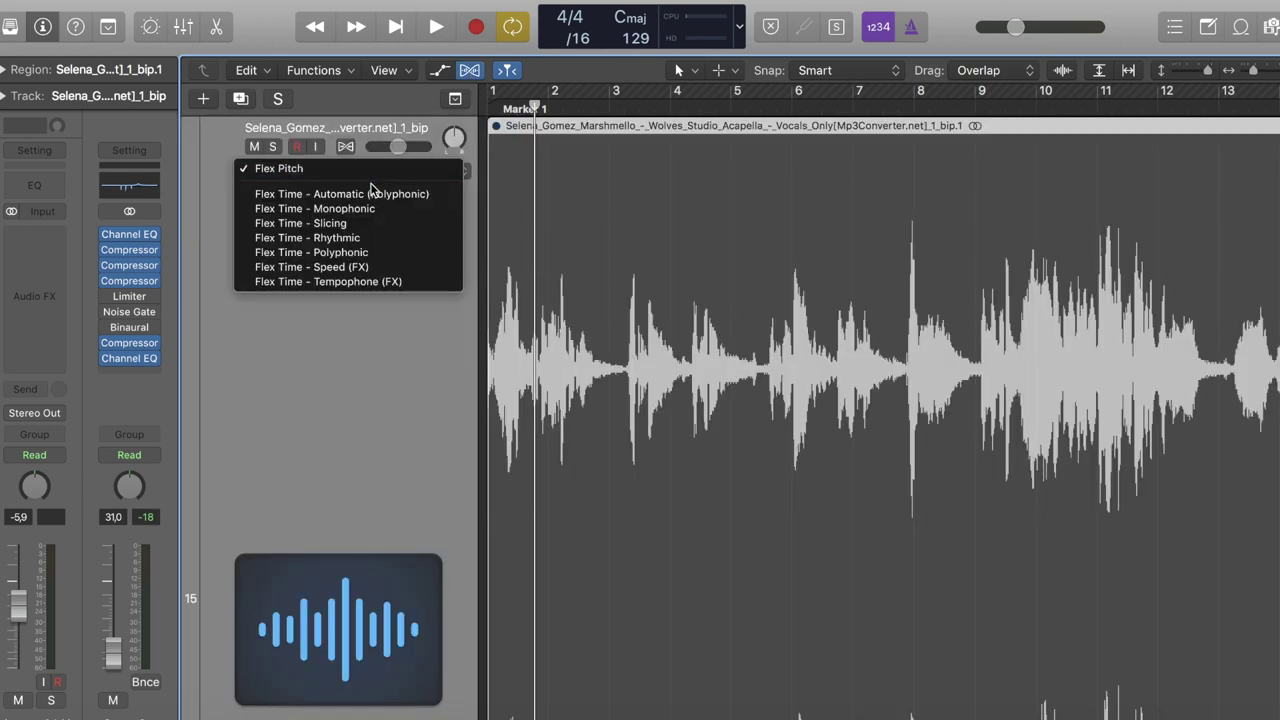
pyautogui.click(374, 221)
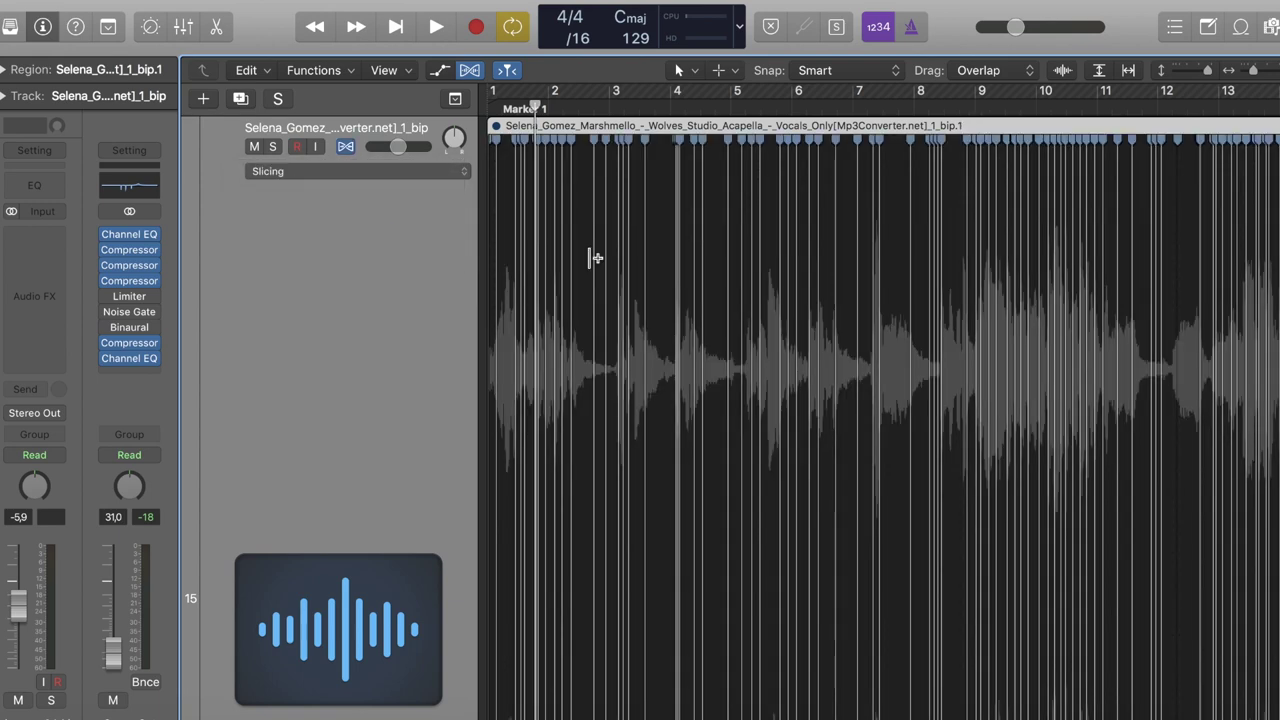
# Move the vocal's first two flex markers earlier, placing the second just before 1 1 3
pyautogui.press('super+Right')
pyautogui.press('super+Right')
pyautogui.press('super+Right')
pyautogui.hscroll(1, 590, 258)
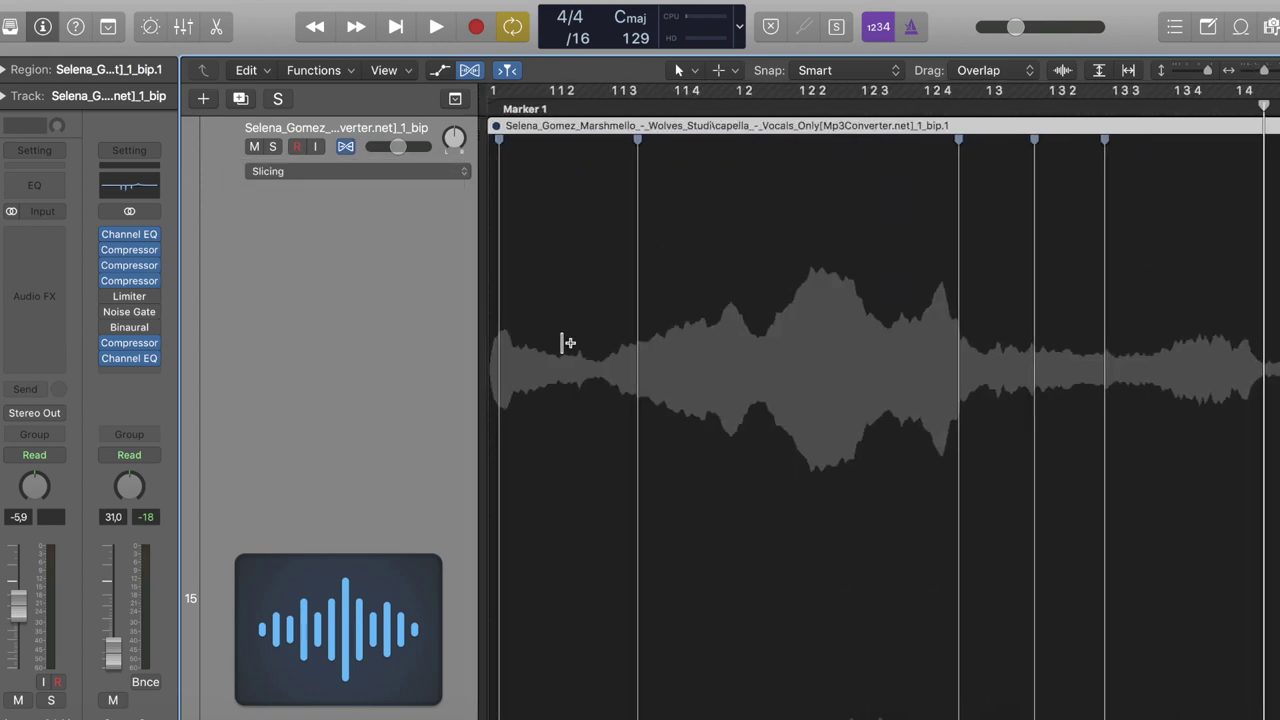
pyautogui.moveTo(498, 149); pyautogui.dragTo(475, 152)
pyautogui.moveTo(637, 147)
pyautogui.mouseDown()
pyautogui.moveTo(591, 149)
pyautogui.moveTo(616, 149)
pyautogui.mouseUp()
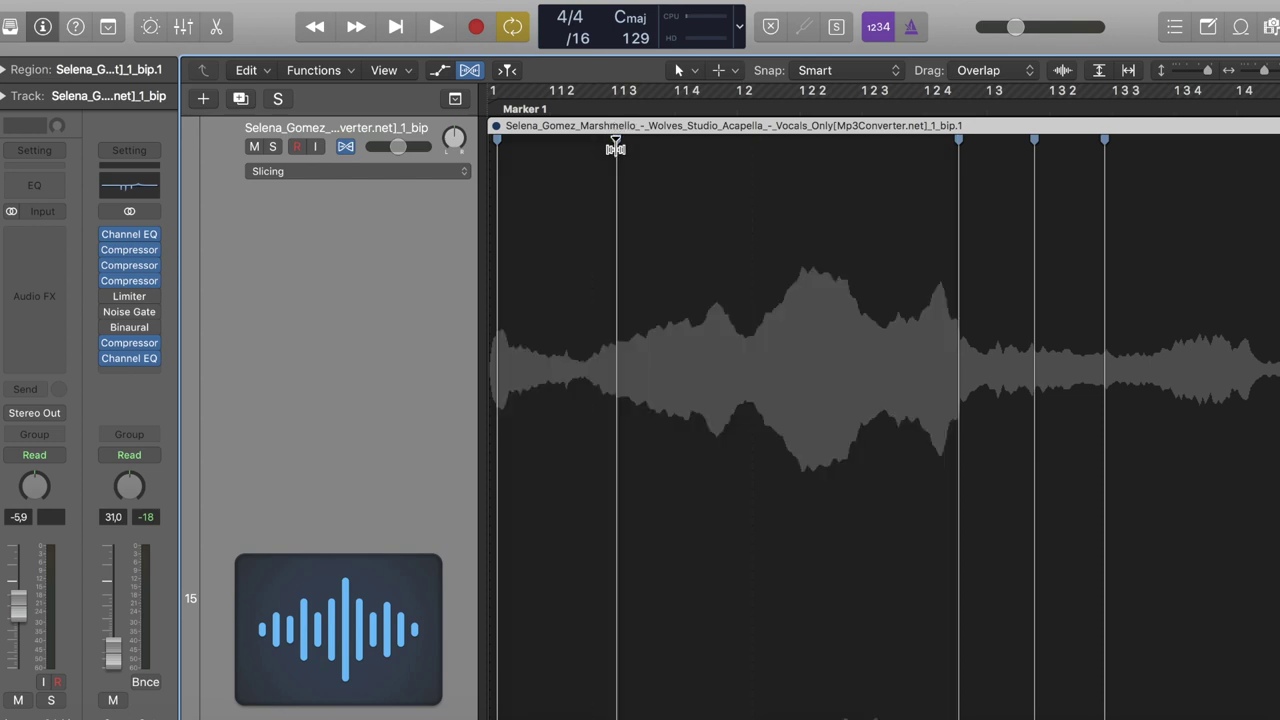
# Add flex markers to the vocal near 1 2, 1 2 3 and 1 3 4
pyautogui.click(753, 145)
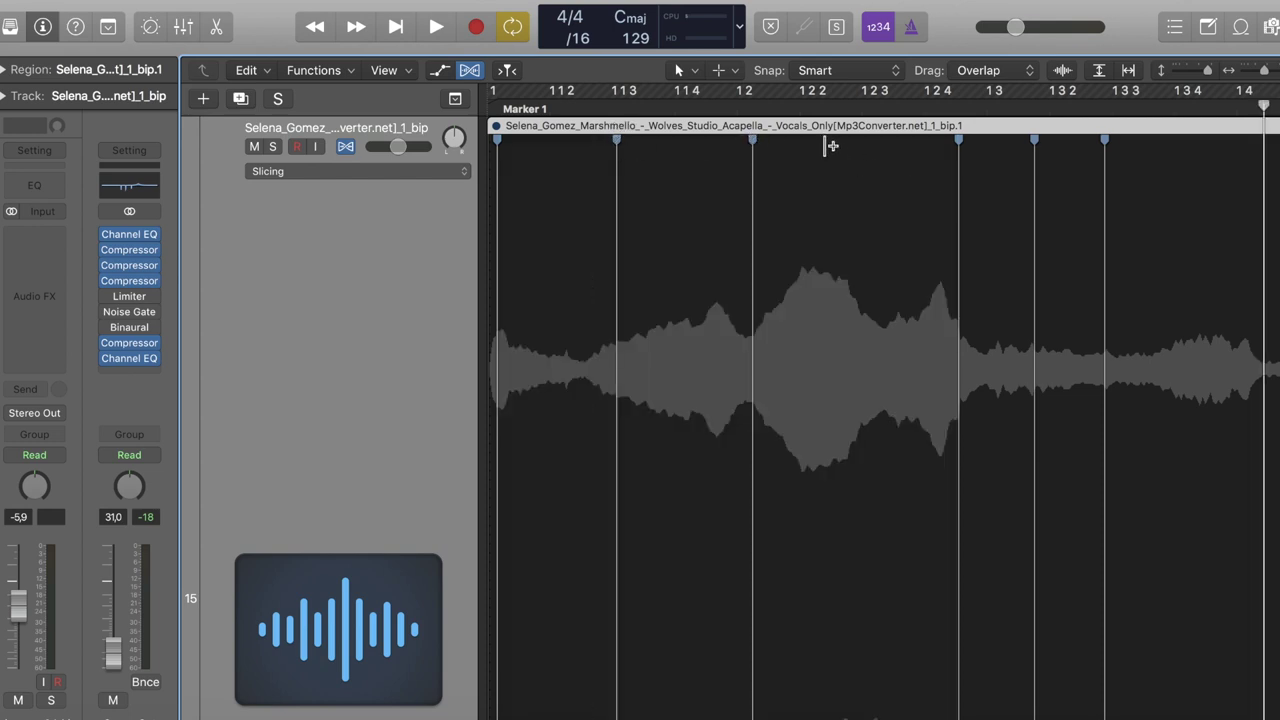
pyautogui.click(885, 160)
pyautogui.hscroll(5, 954, 177)
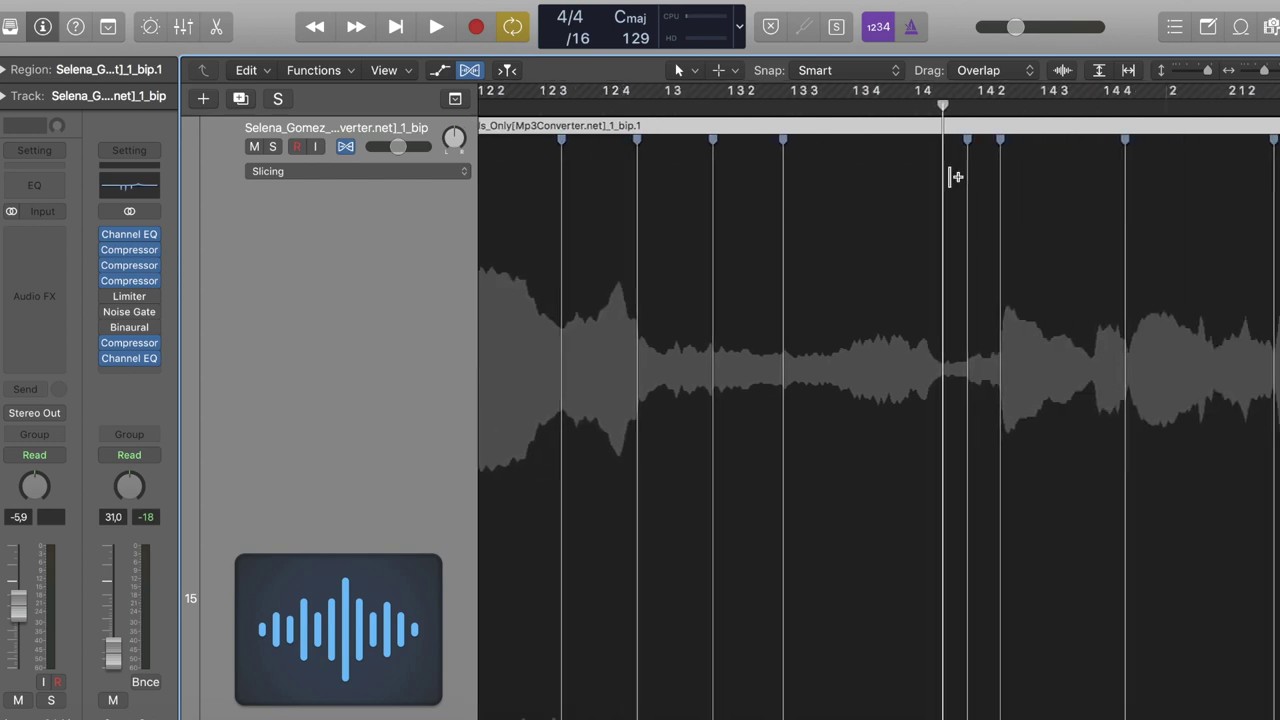
pyautogui.click(845, 207)
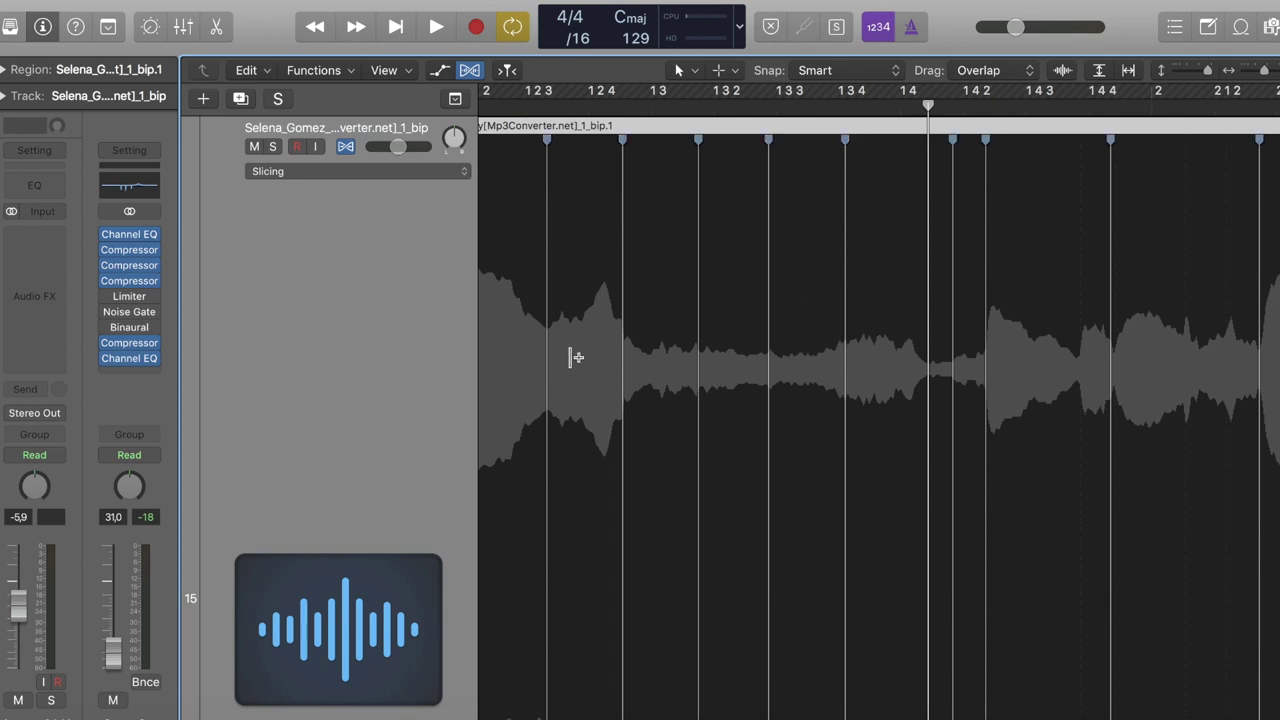
# Check the transient marker zone options for converting the vocal region to a sampler track, and cancel the conversion
pyautogui.hotkey('ctrl', 'e')
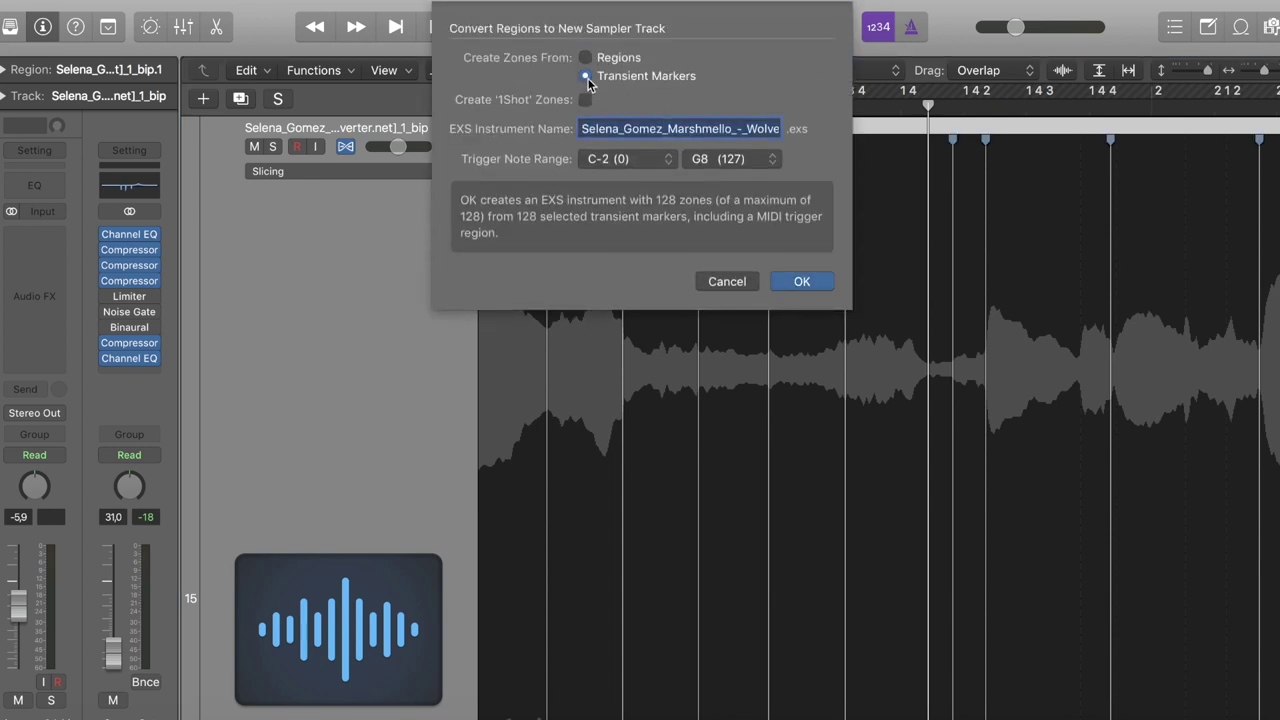
pyautogui.click(752, 283)
# Turn off the Flex display and bring the whole vocal into view in the audio Track editor
pyautogui.click(469, 70)
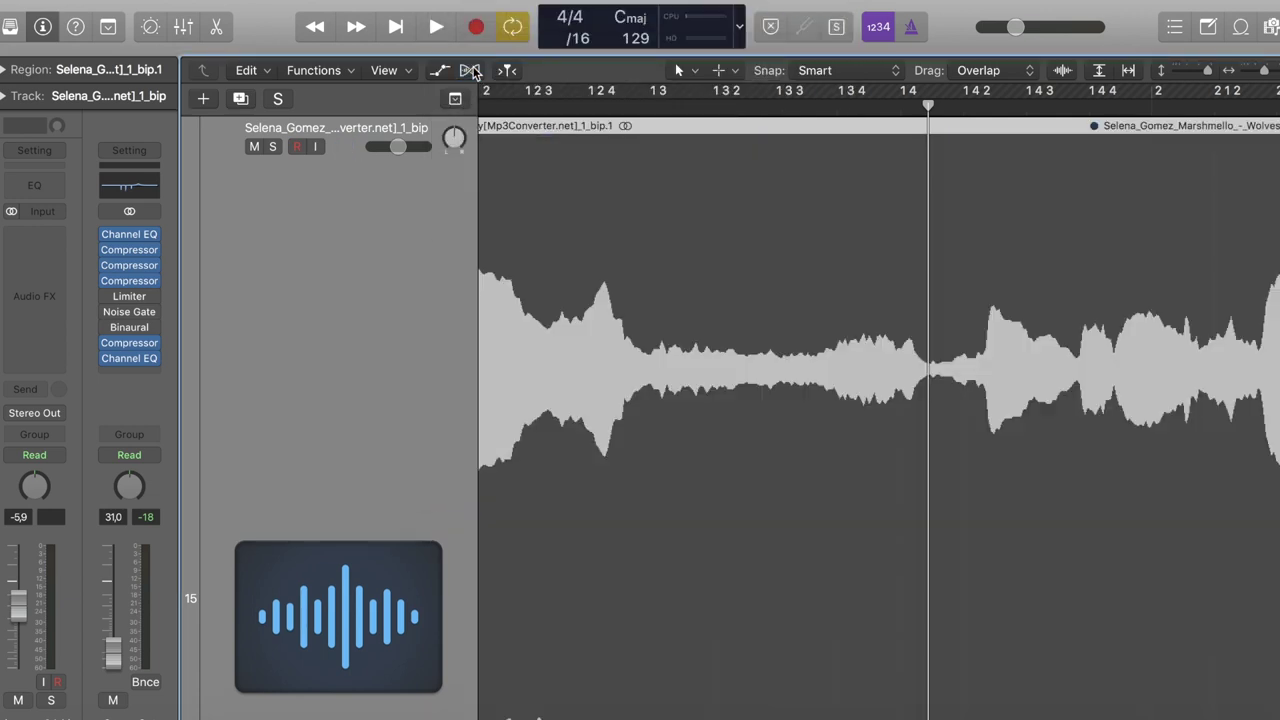
pyautogui.press('z')
pyautogui.press('e')
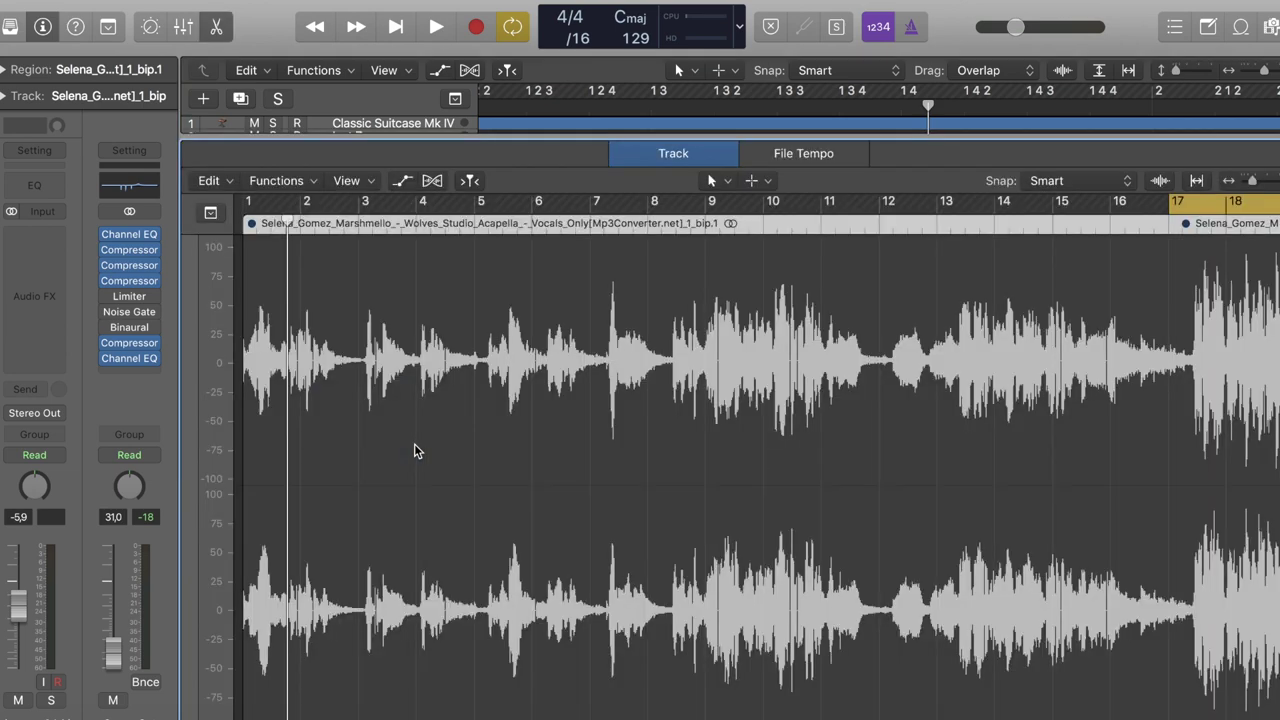
pyautogui.moveTo(558, 138); pyautogui.dragTo(565, 600)
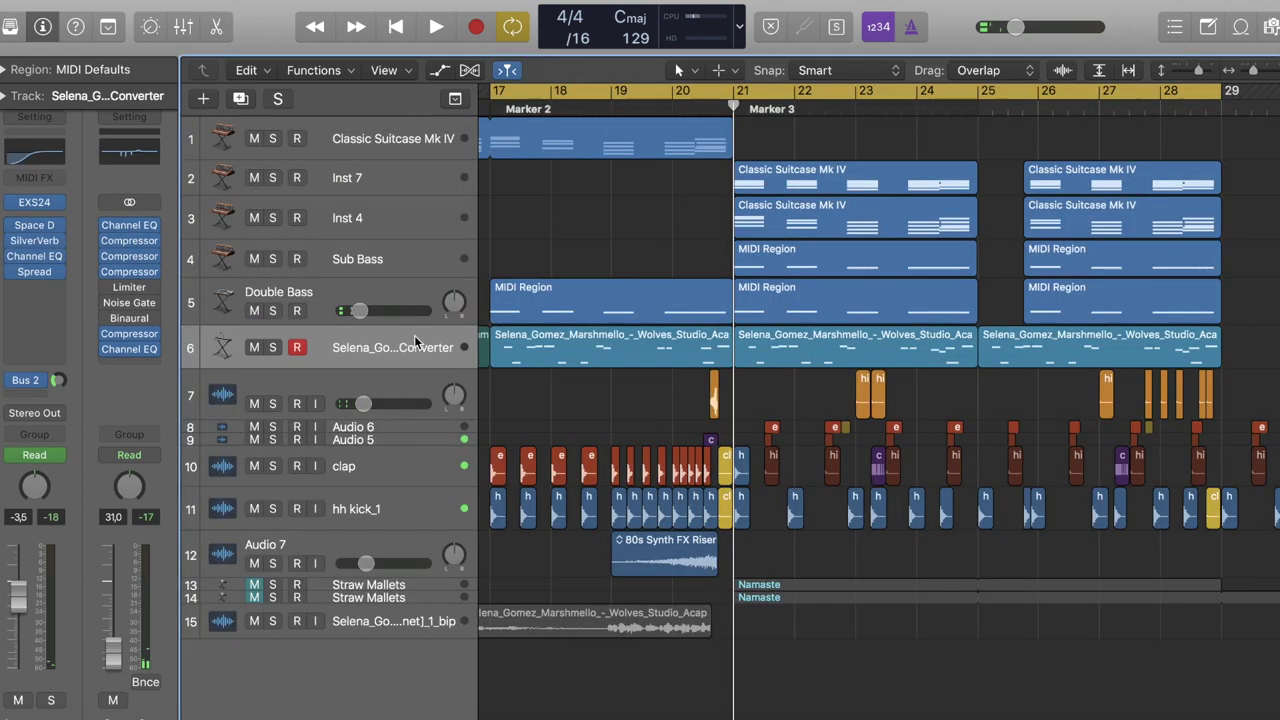
# Open the three selected vocal chop regions of sampler track 6 in an enlarged Piano Roll, showing bars 17 to 25
pyautogui.doubleClick(416, 344)
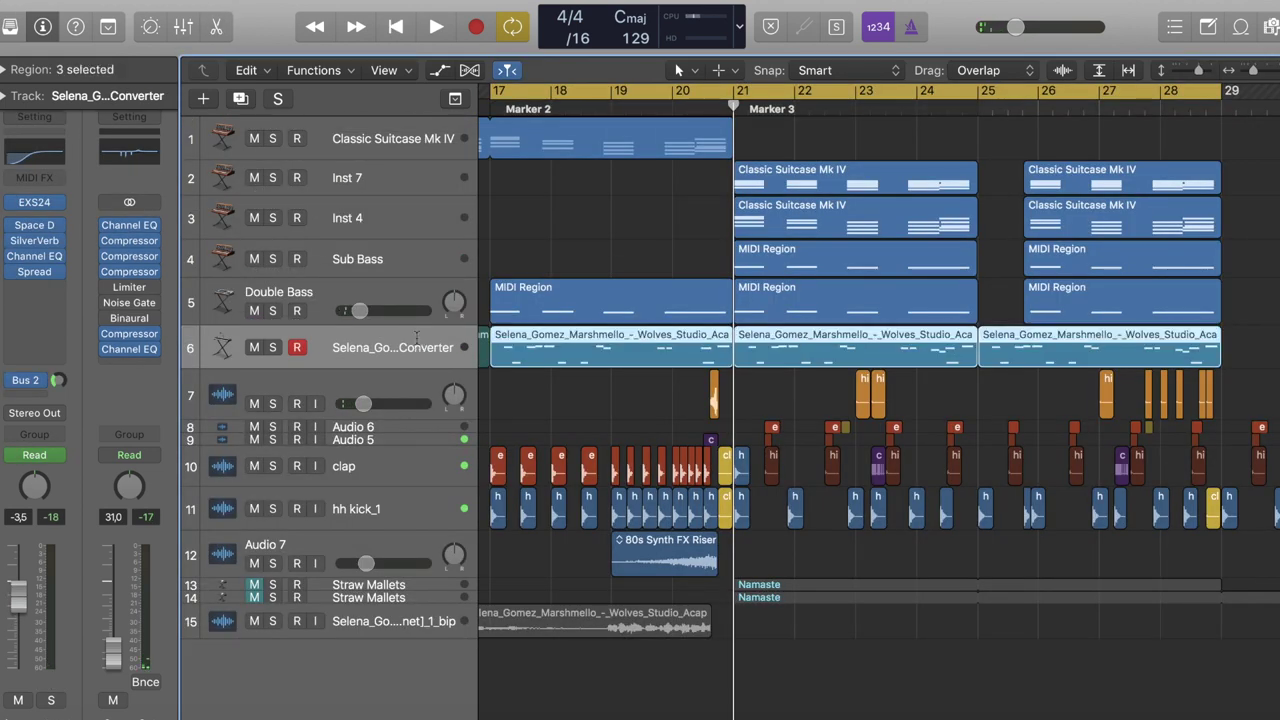
pyautogui.press('Return')
pyautogui.press('p')
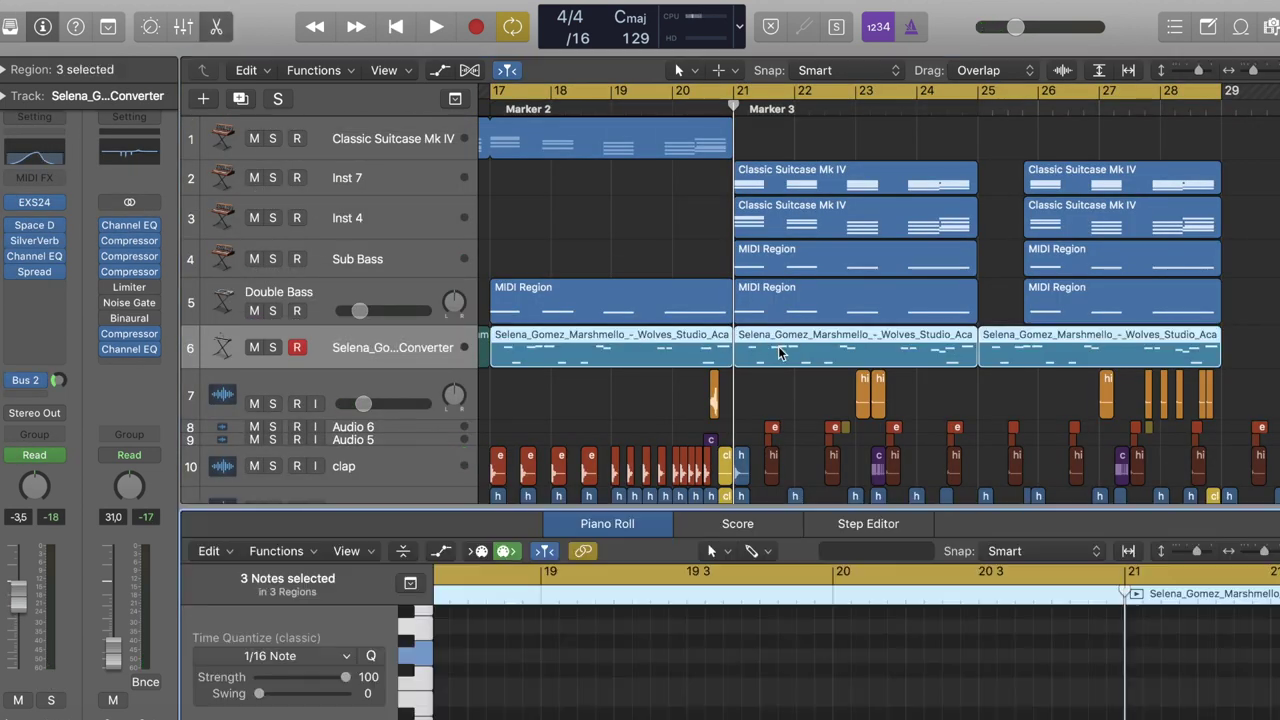
pyautogui.moveTo(760, 510); pyautogui.dragTo(760, 139)
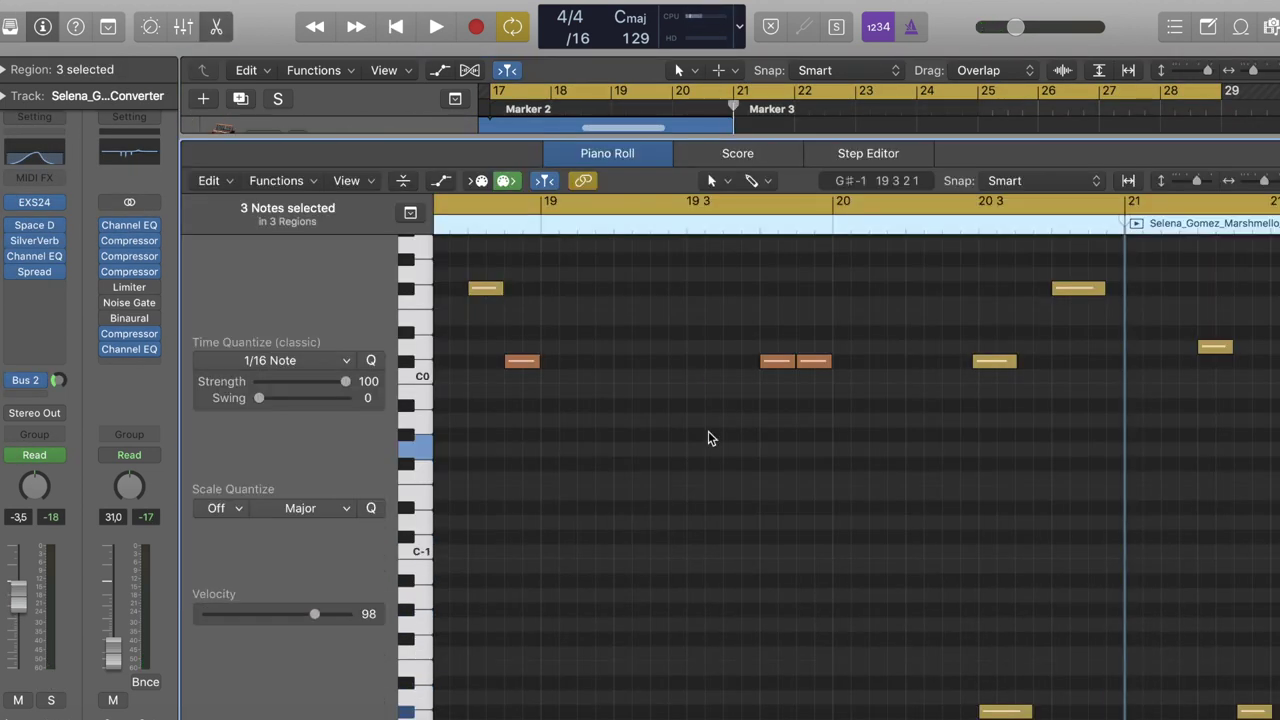
pyautogui.hscroll(-5, 709, 437)
pyautogui.scroll(-5, 709, 437)
pyautogui.scroll(-2, 708, 437)
pyautogui.scroll(6, 708, 437)
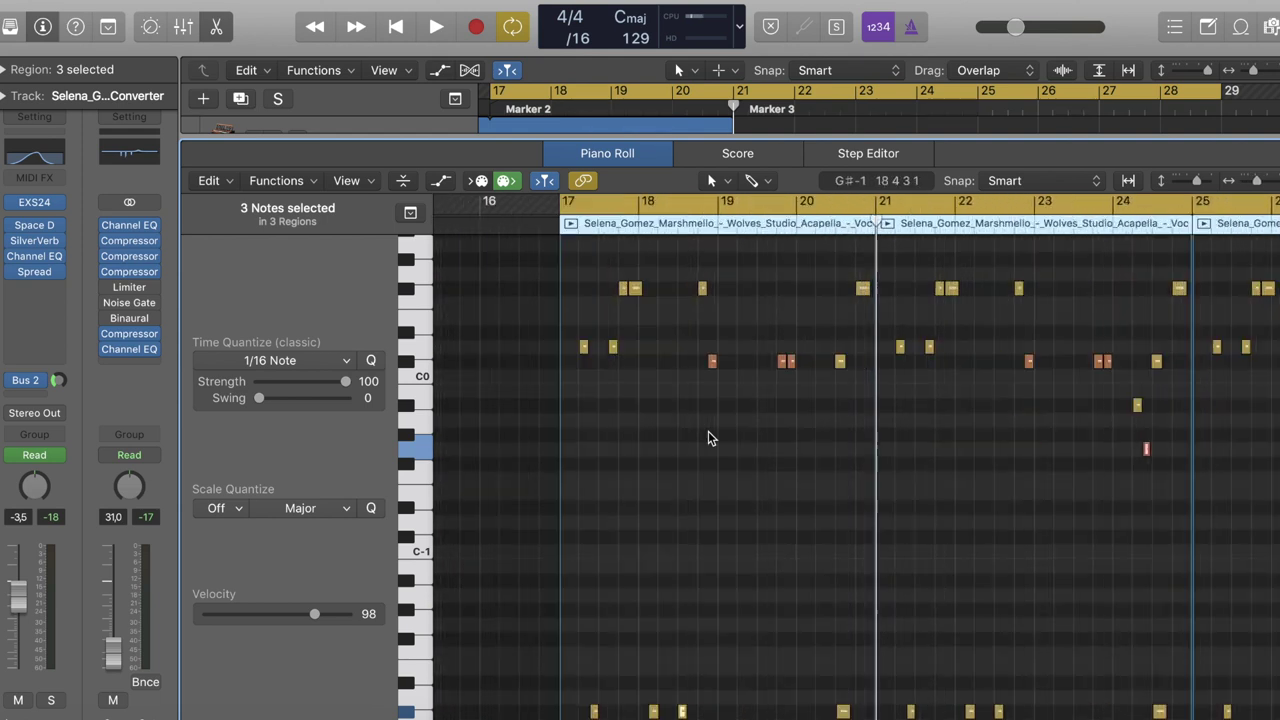
pyautogui.hscroll(-2, 708, 437)
# Play the vocal chop pattern from bar 21 to bar 25 and follow its notes in the Piano Roll
pyautogui.press('space')
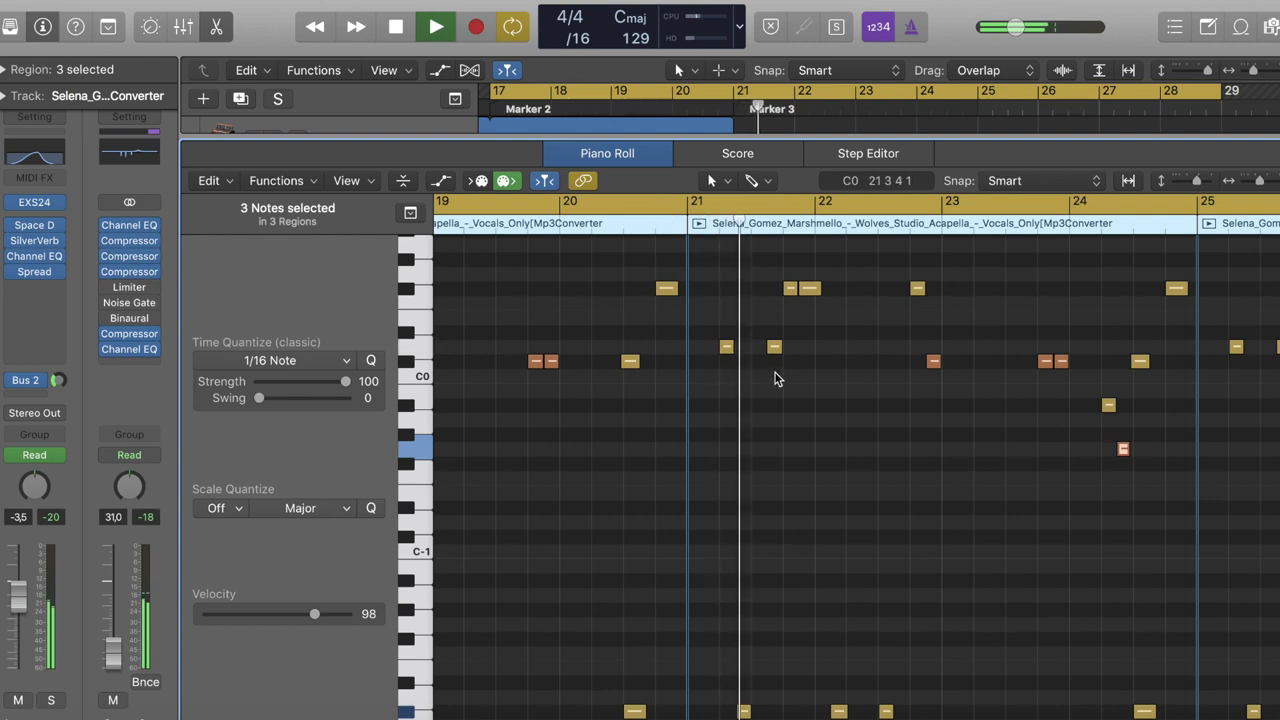
pyautogui.scroll(2, 778, 379)
pyautogui.scroll(6, 775, 372)
pyautogui.scroll(-7, 775, 372)
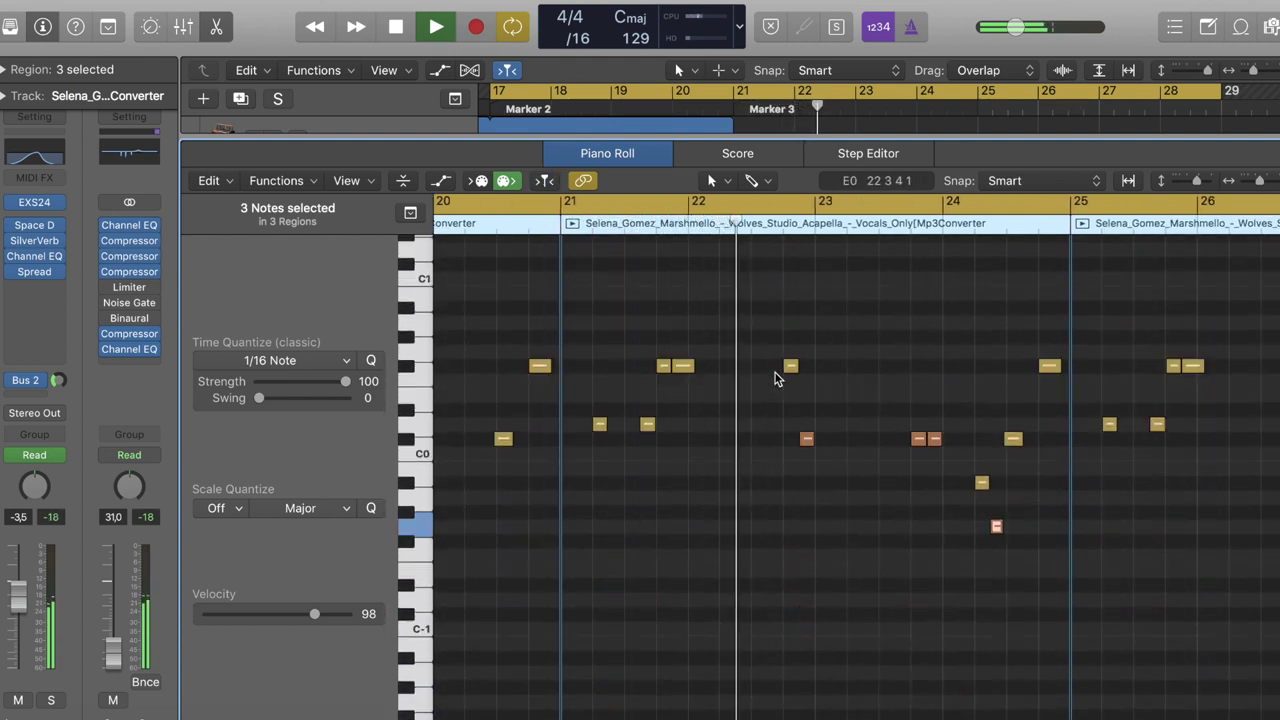
pyautogui.scroll(1, 775, 372)
pyautogui.hscroll(1, 775, 372)
pyautogui.scroll(-2, 778, 379)
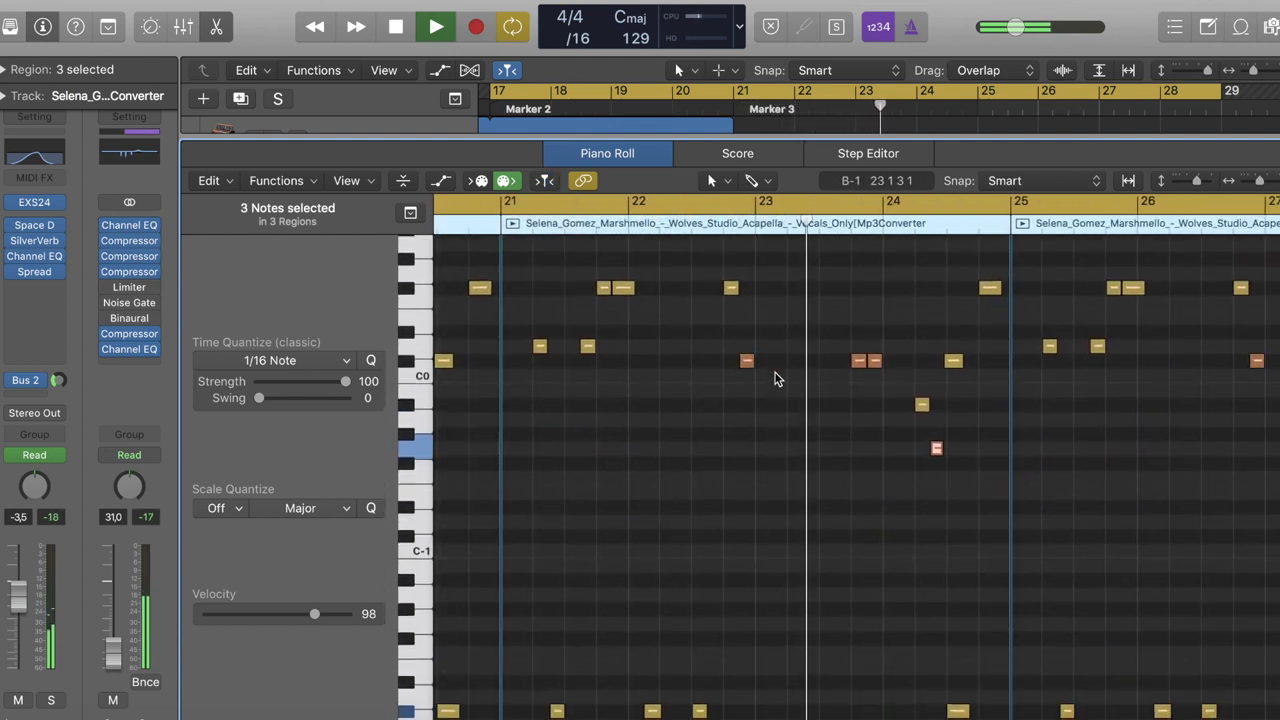
pyautogui.scroll(1, 775, 378)
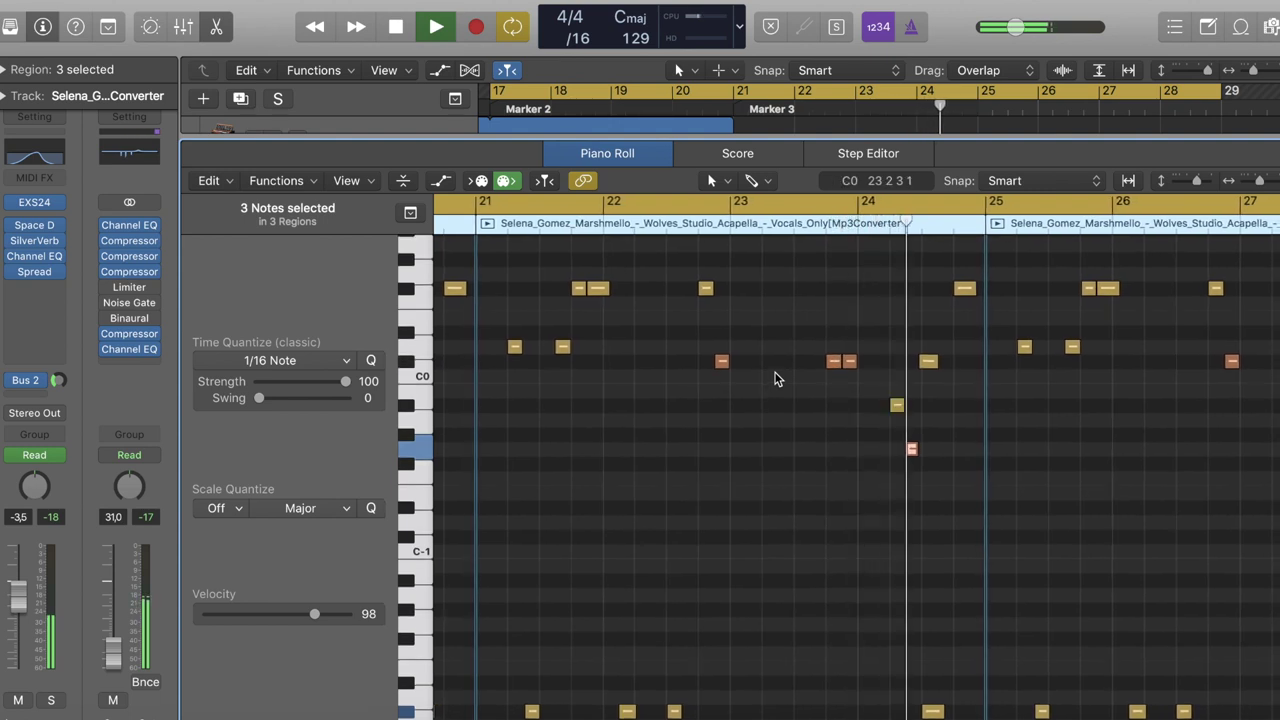
pyautogui.press('space')
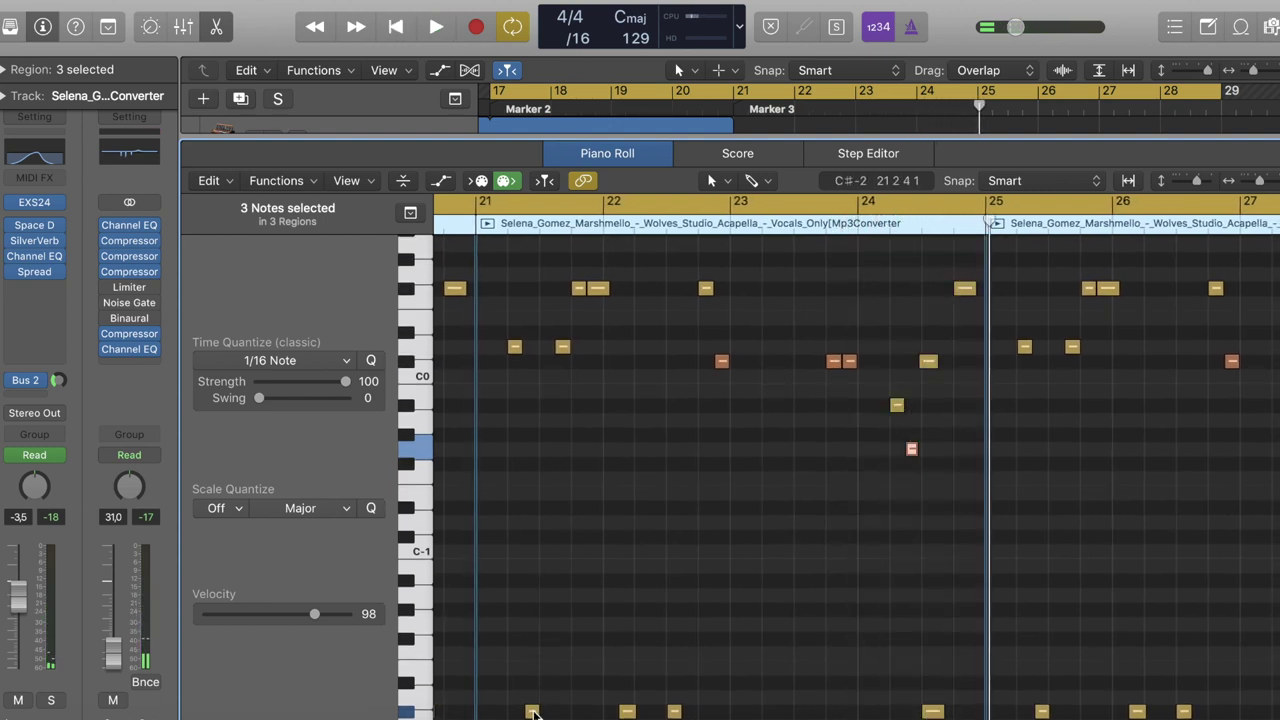
# Audition the first low and first high chop notes of bar 21, and the C#-2 key in the Piano Roll
pyautogui.click(532, 711)
pyautogui.click(514, 347)
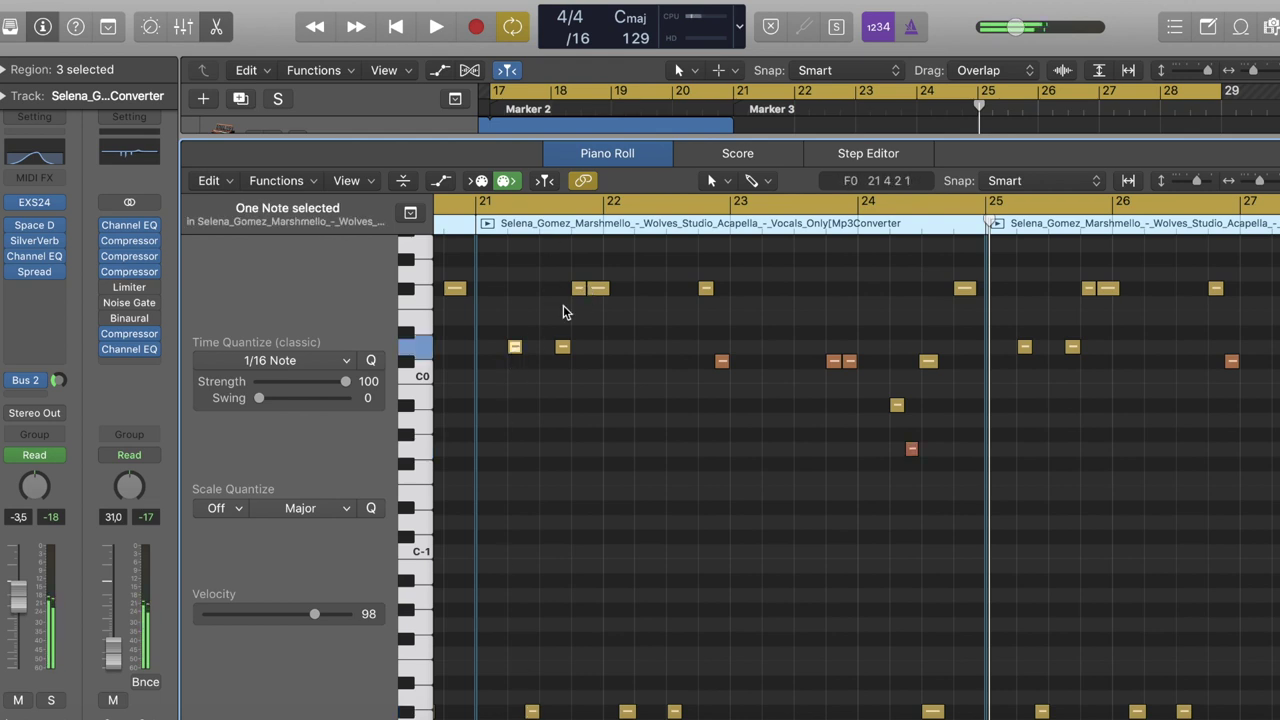
pyautogui.click(410, 711)
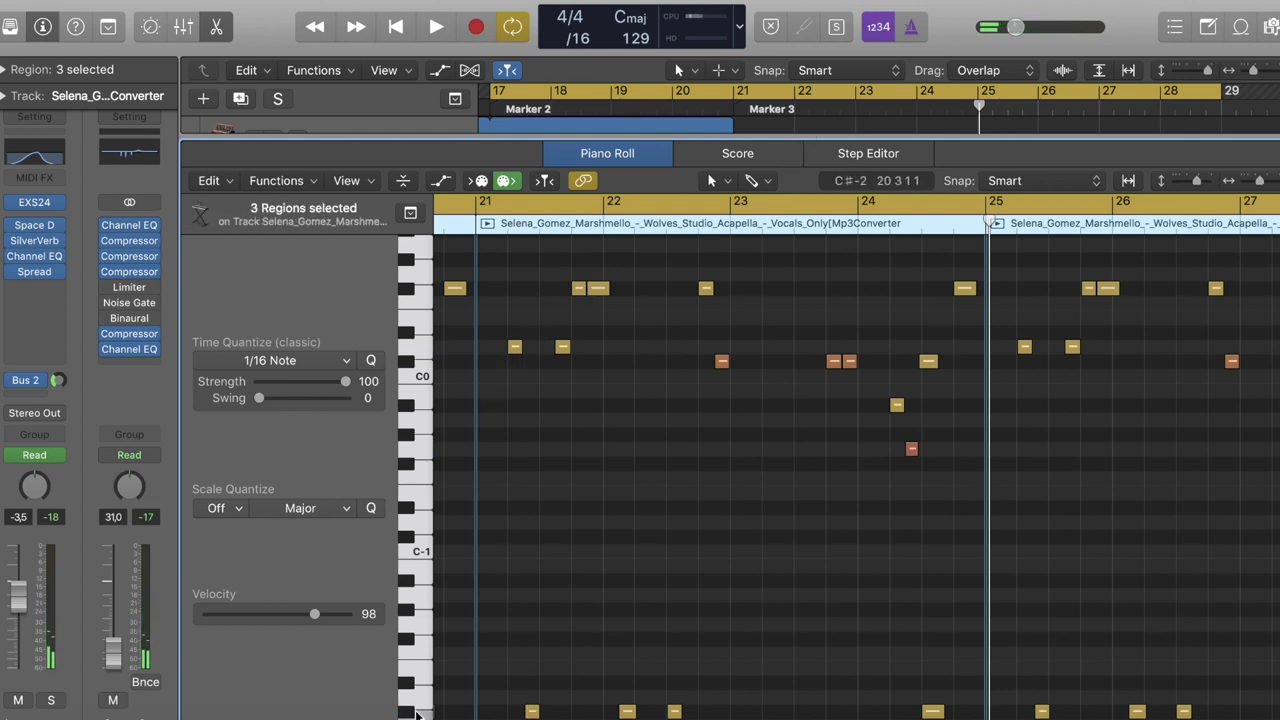
# Audition a run of keys upward from the low end of the Piano Roll keyboard and close the Piano Roll
pyautogui.moveTo(413, 568); pyautogui.dragTo(425, 347)
pyautogui.press('p')
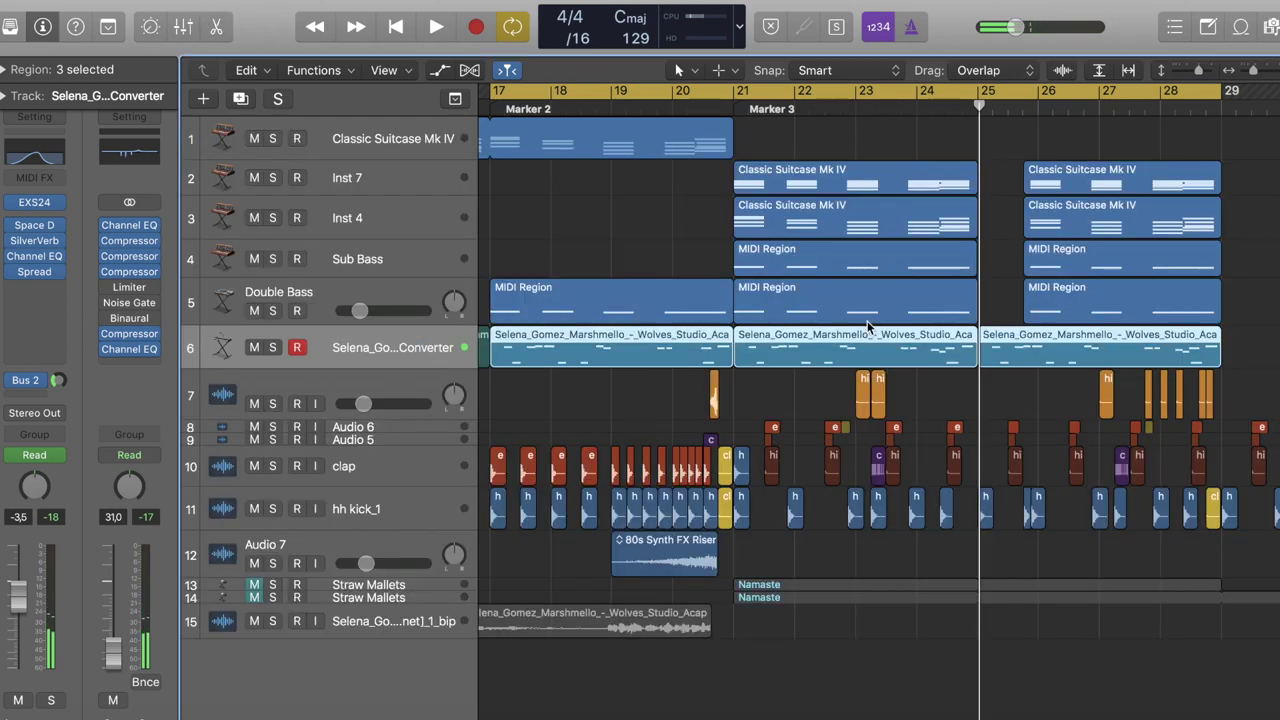
# Show track automation at a larger track height and display the EXS24 Pitch Coarse Tune curve on the vocal sampler track
pyautogui.click(469, 71)
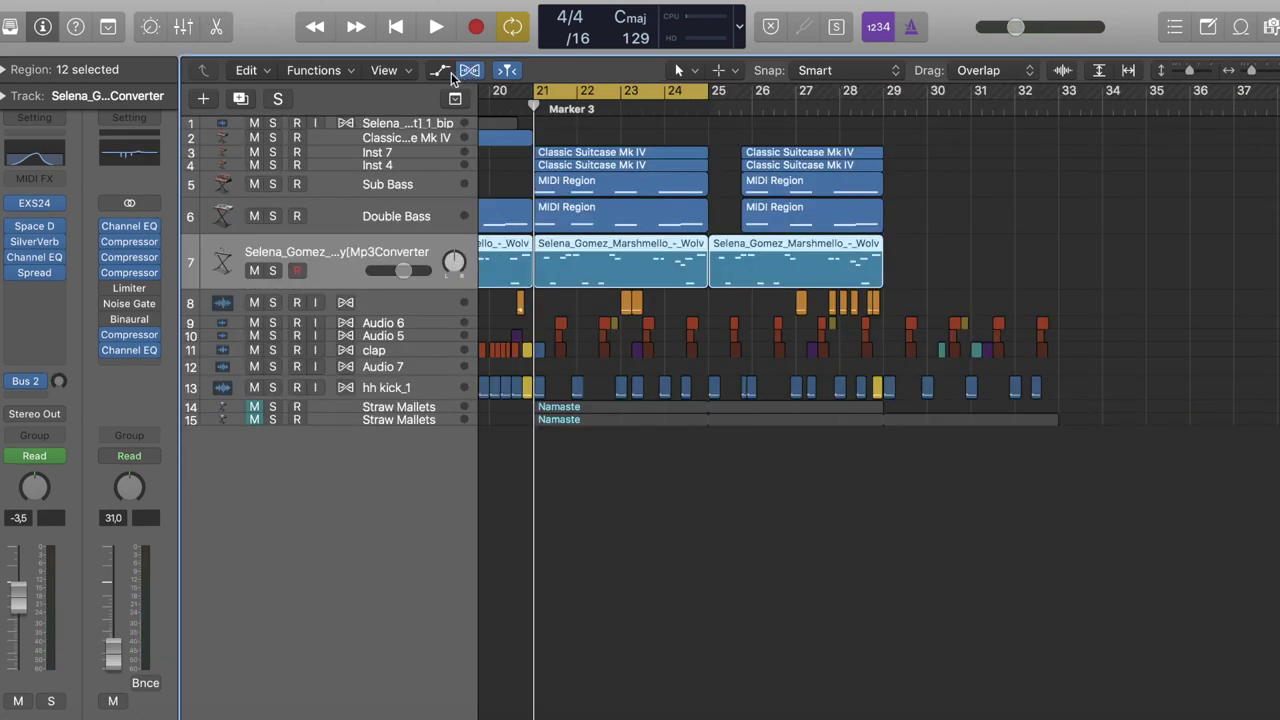
pyautogui.click(445, 71)
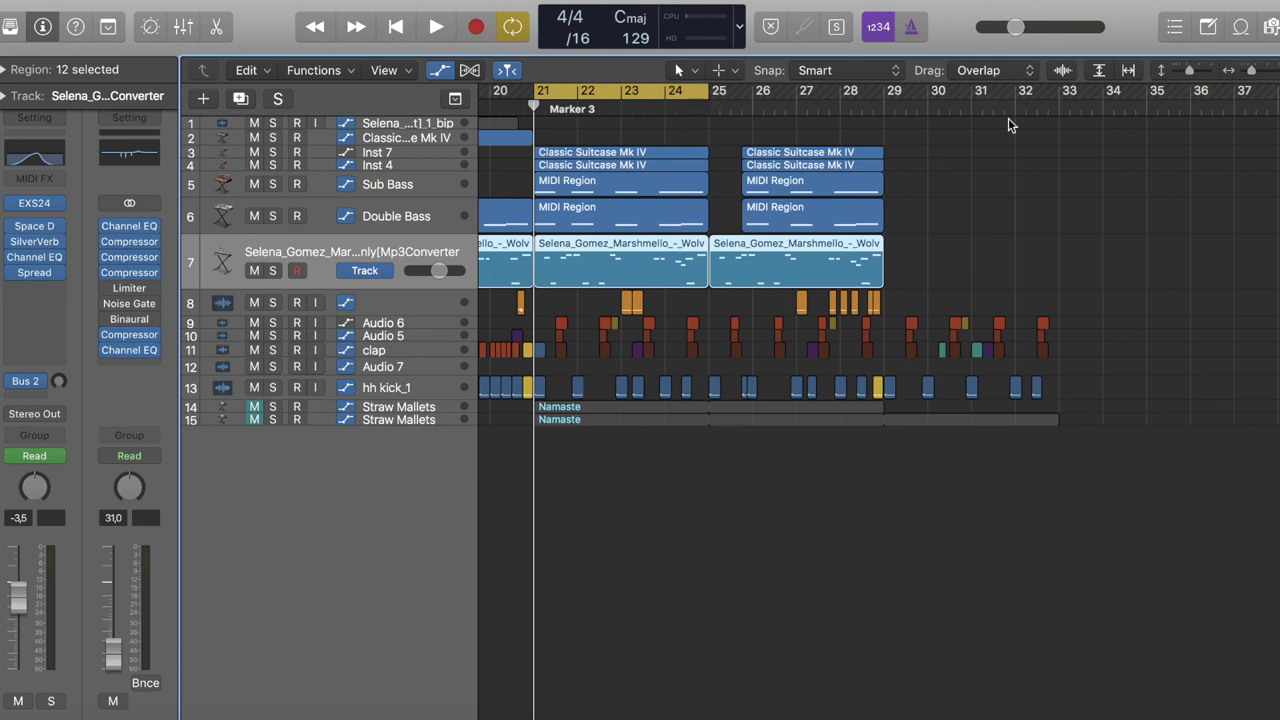
pyautogui.moveTo(1190, 71); pyautogui.dragTo(1196, 71)
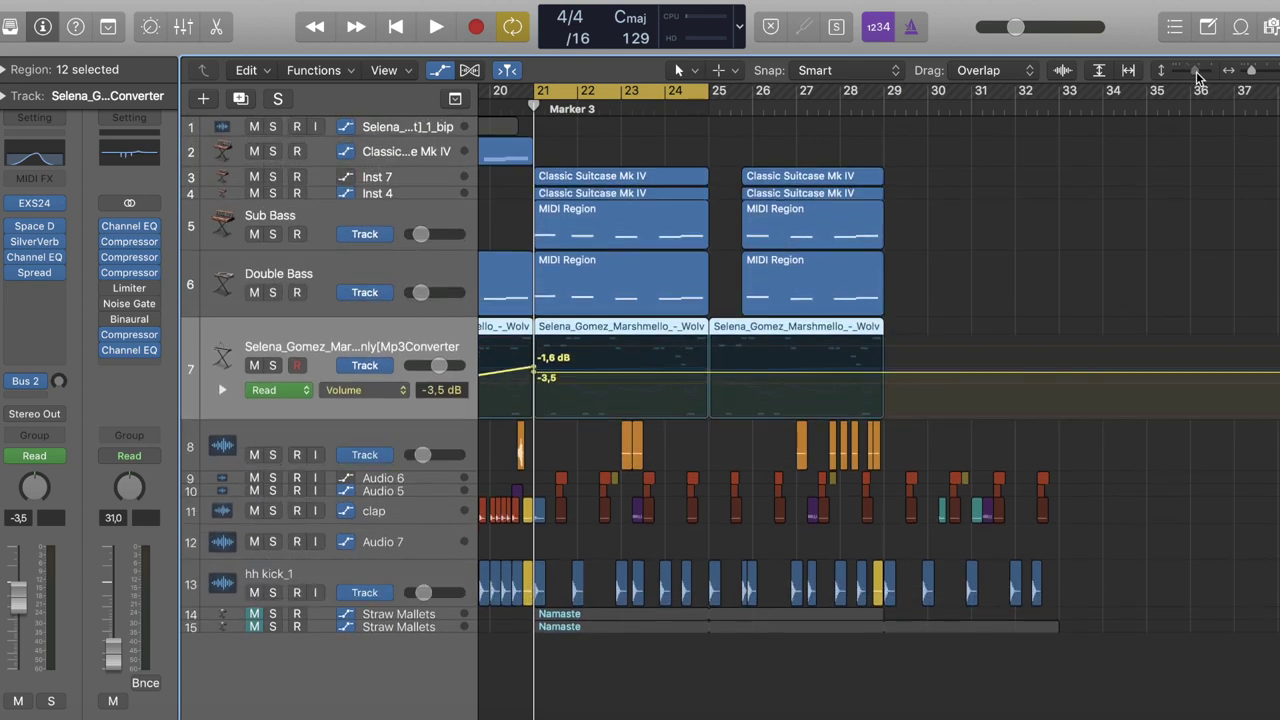
pyautogui.click(393, 393)
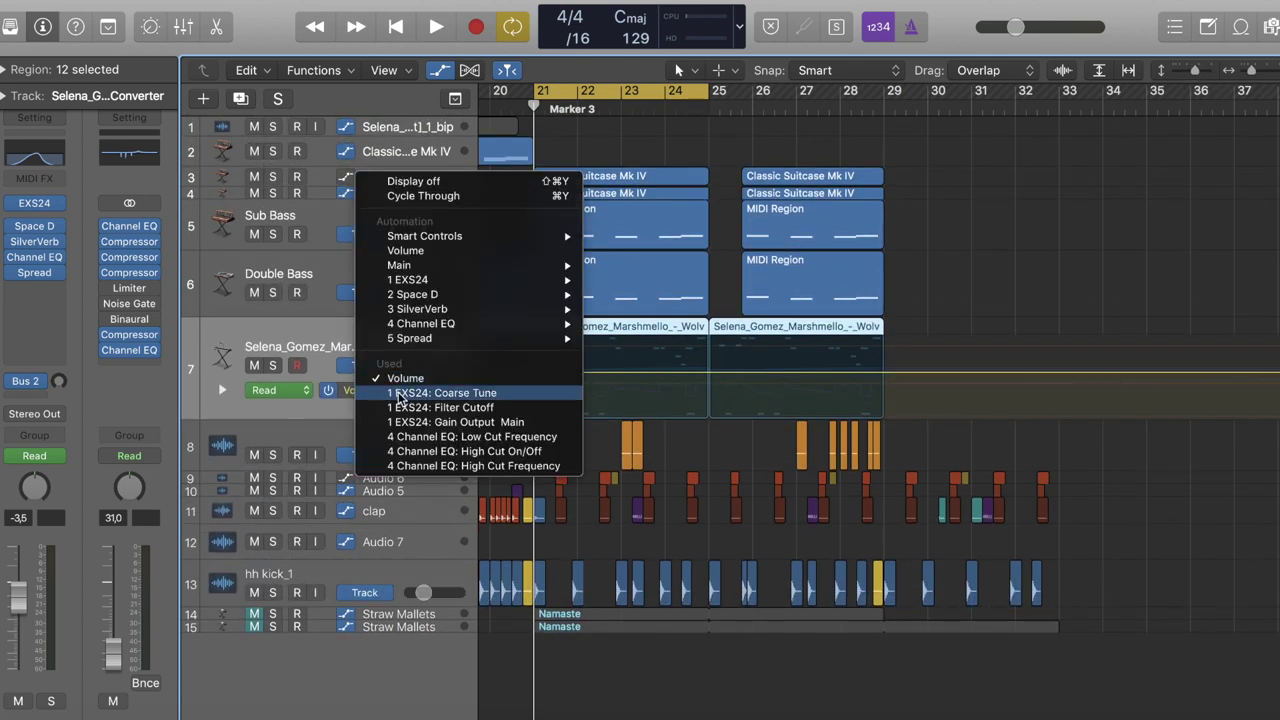
pyautogui.moveTo(455, 285)
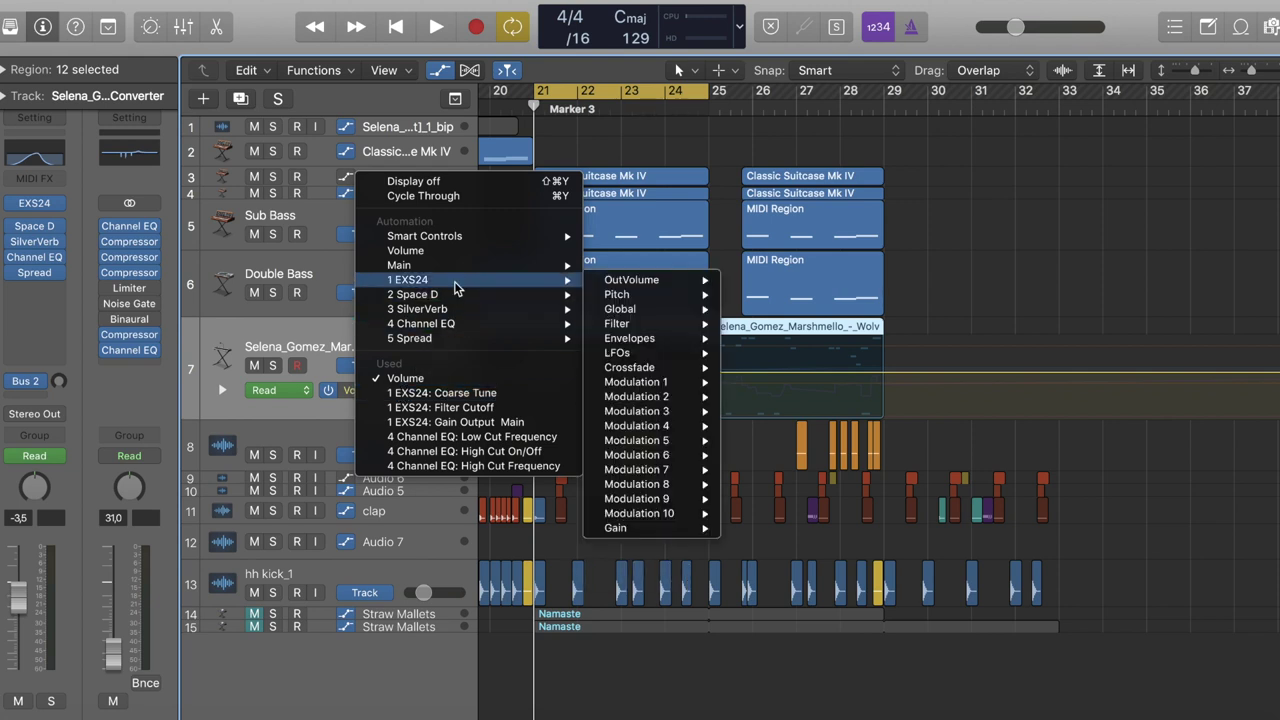
pyautogui.moveTo(599, 299)
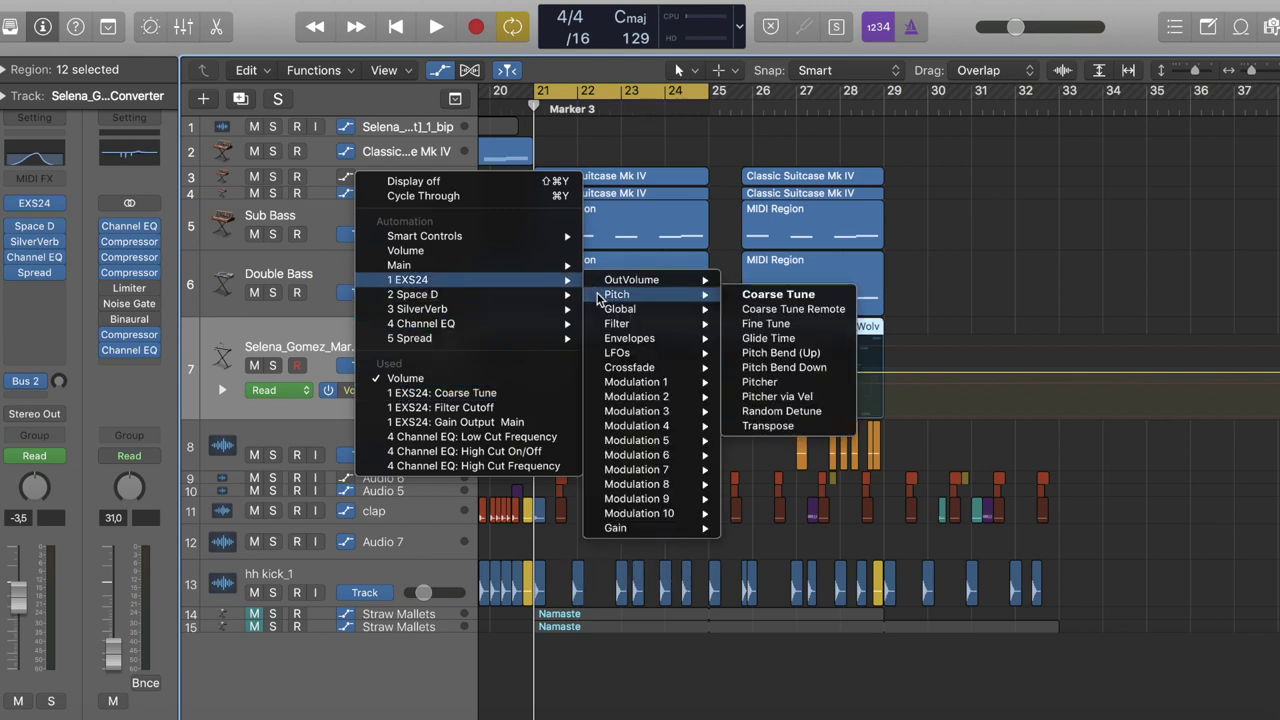
pyautogui.click(747, 298)
# Play the vocal chops from bar 21 and follow the enlarged Coarse Tune automation curve
pyautogui.press('super+Right')
pyautogui.press('super+Right')
pyautogui.press('super+Right')
pyautogui.press('super+Right')
pyautogui.press('super+Right')
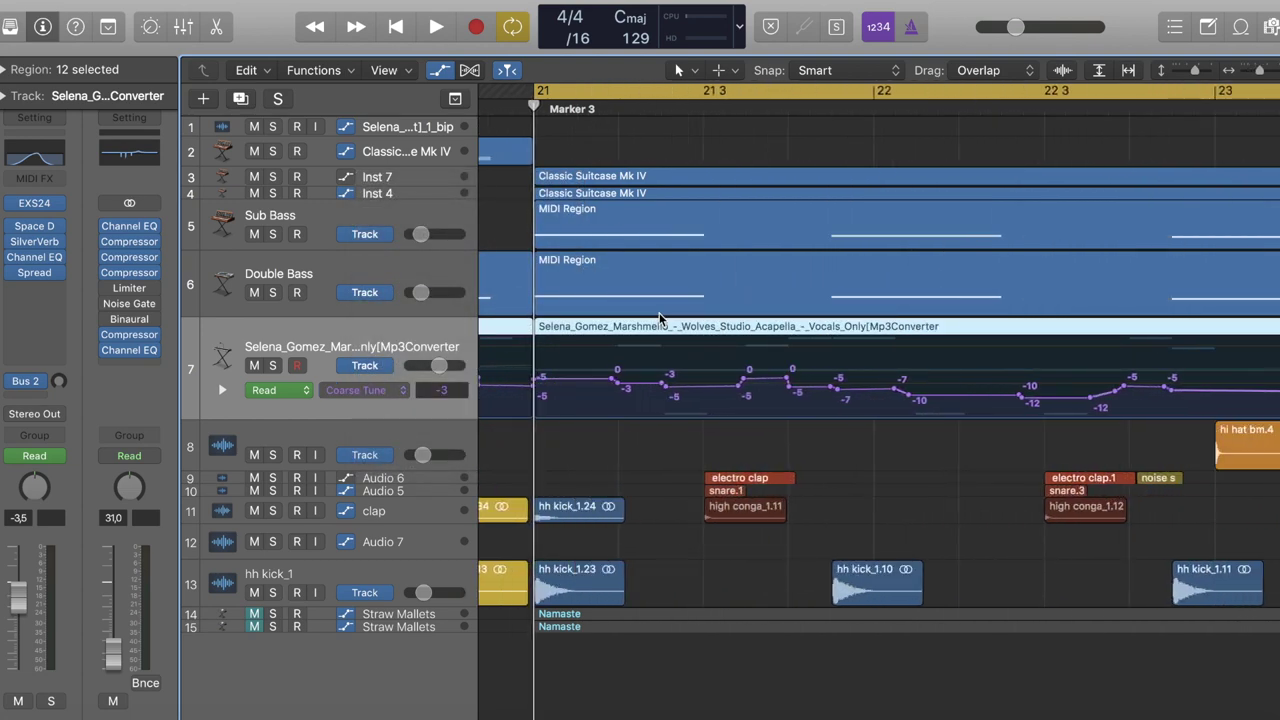
pyautogui.press('space')
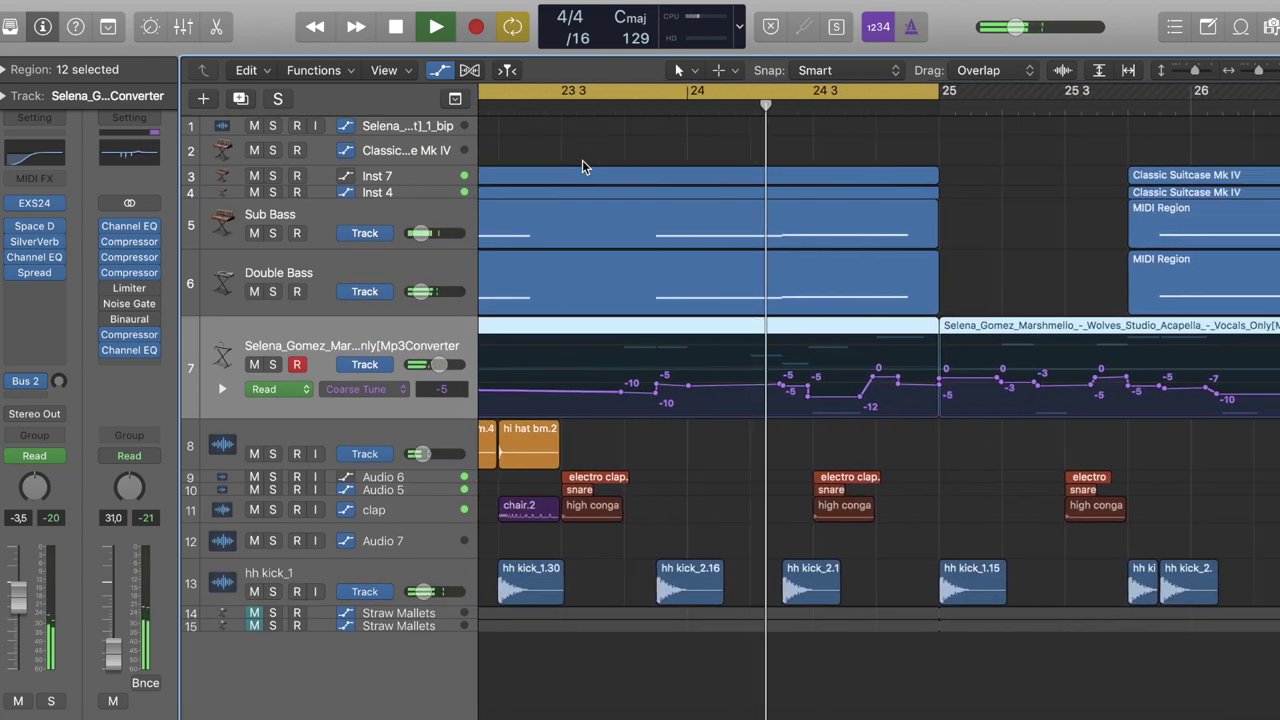
pyautogui.press('space')
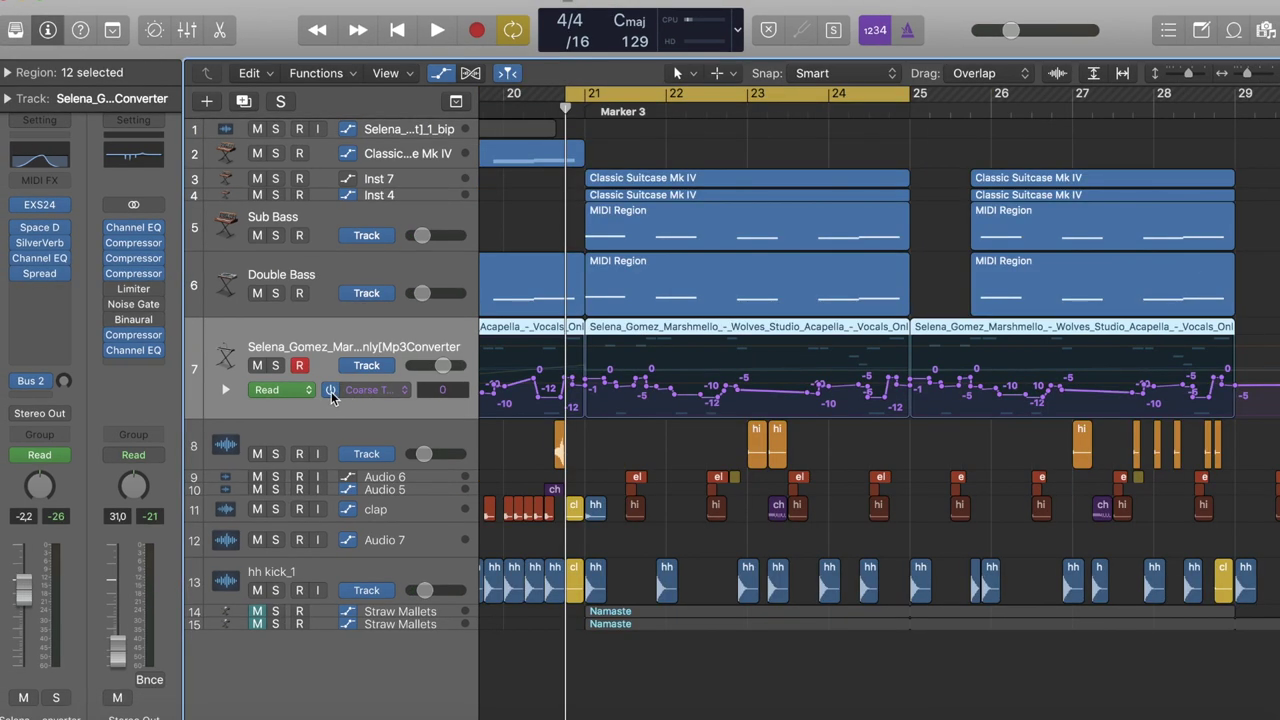
# Compare the vocal chops with the Coarse Tune automation bypassed and enabled by playing from just before bar 21
pyautogui.press('space')
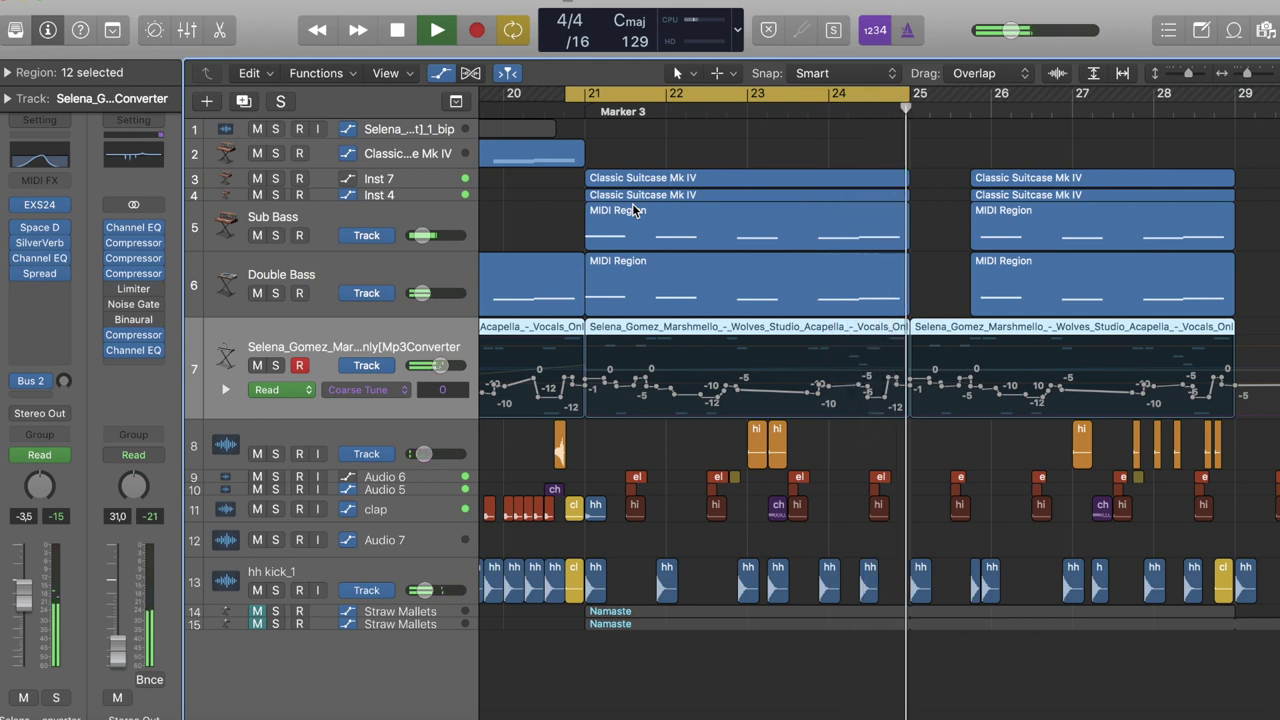
pyautogui.press('space')
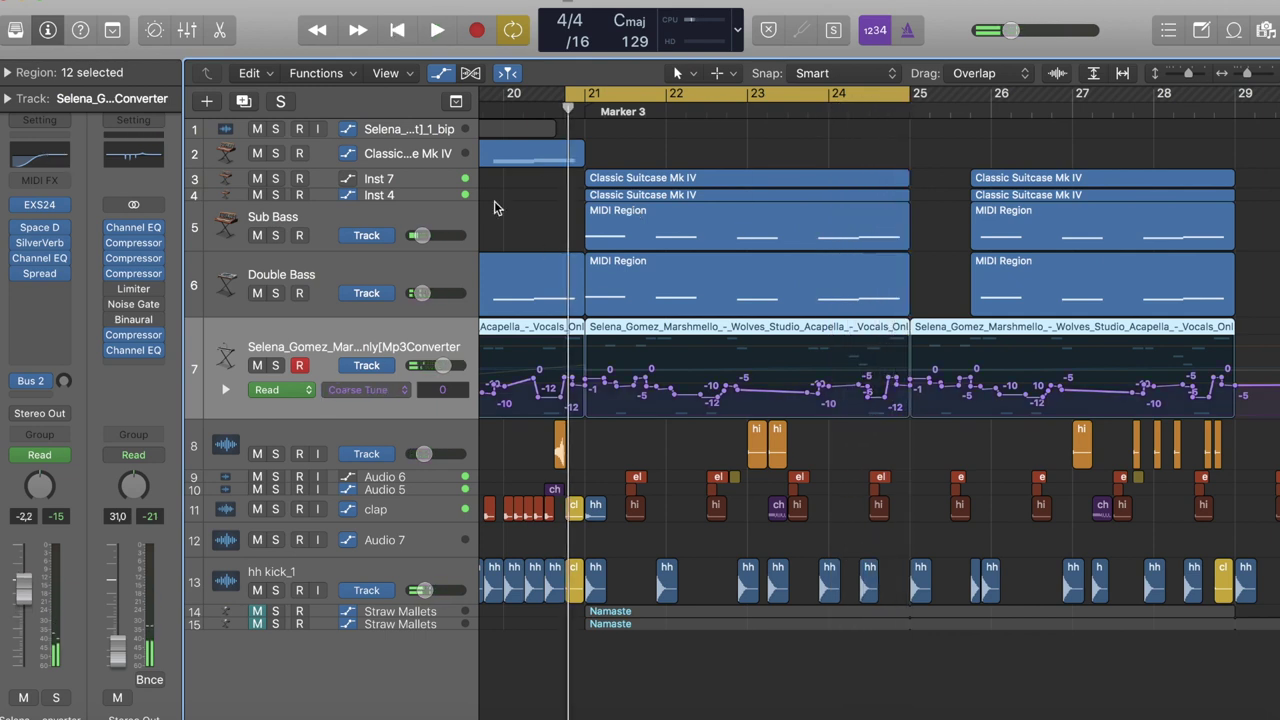
pyautogui.press('space')
pyautogui.press('space')
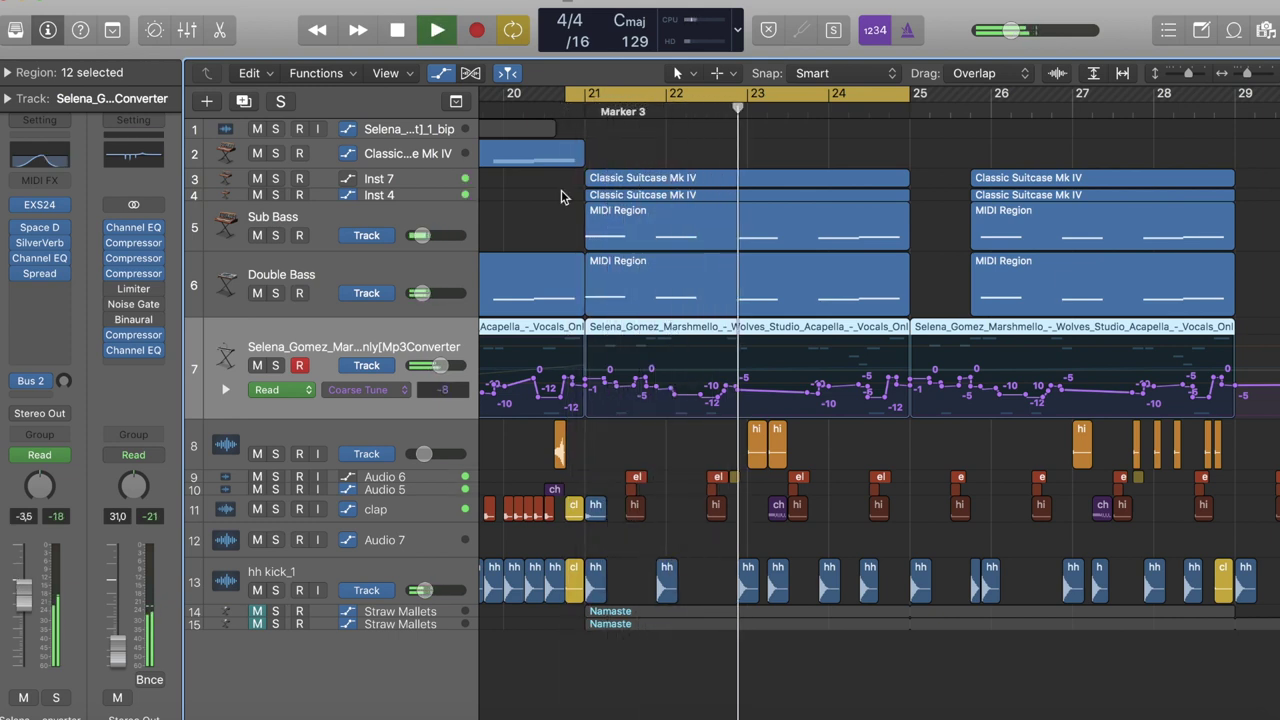
pyautogui.press('space')
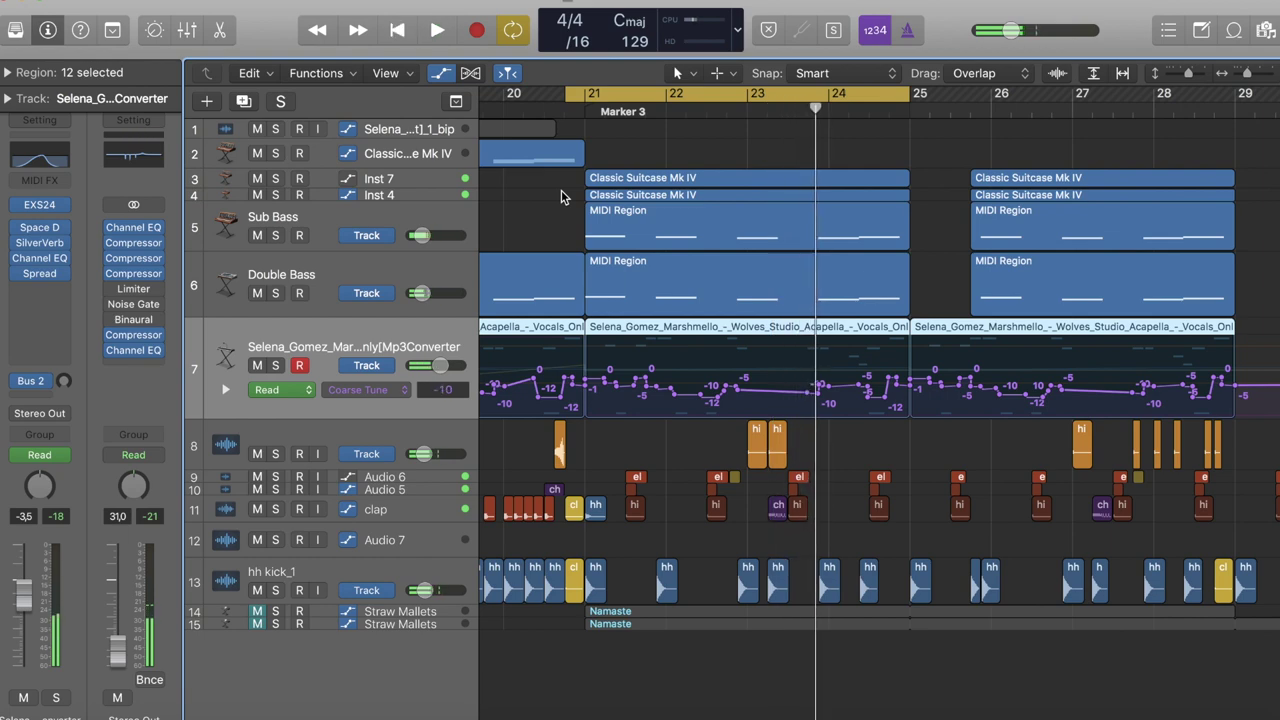
# Hide the track automation and enlarge the track heights so the vocal chop notes are readable
pyautogui.click(445, 76)
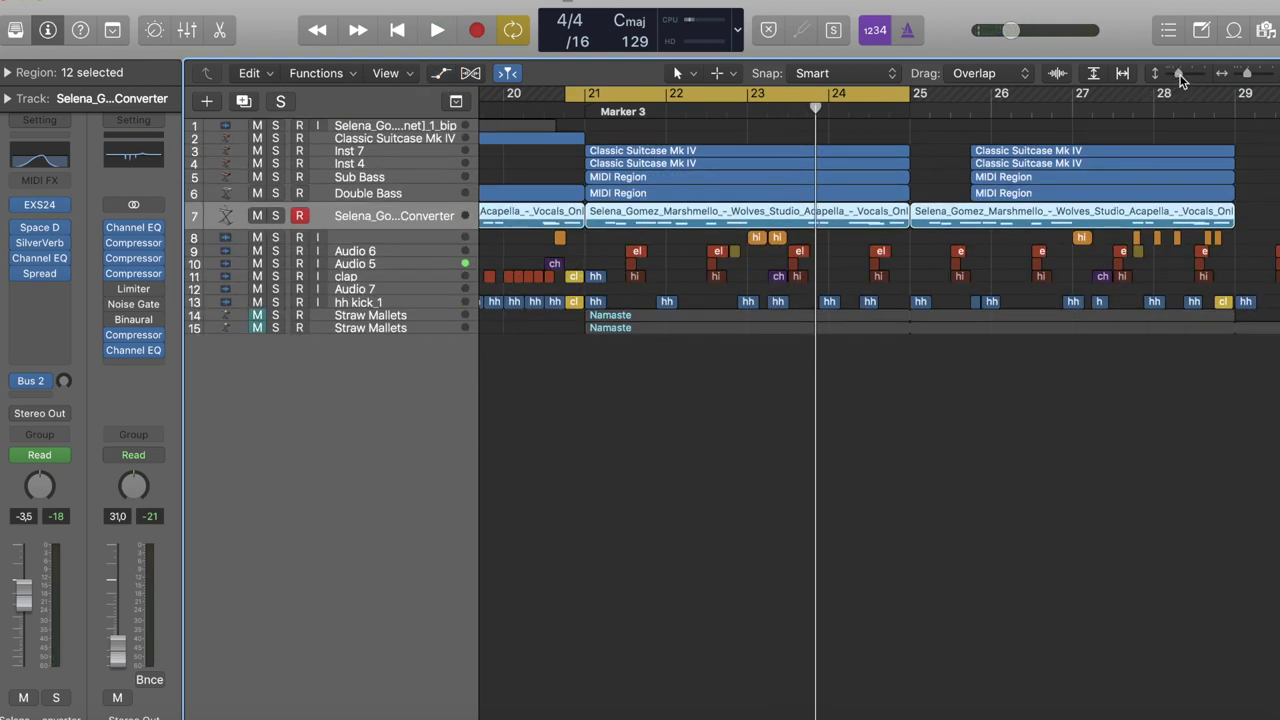
pyautogui.moveTo(1180, 76); pyautogui.dragTo(1190, 77)
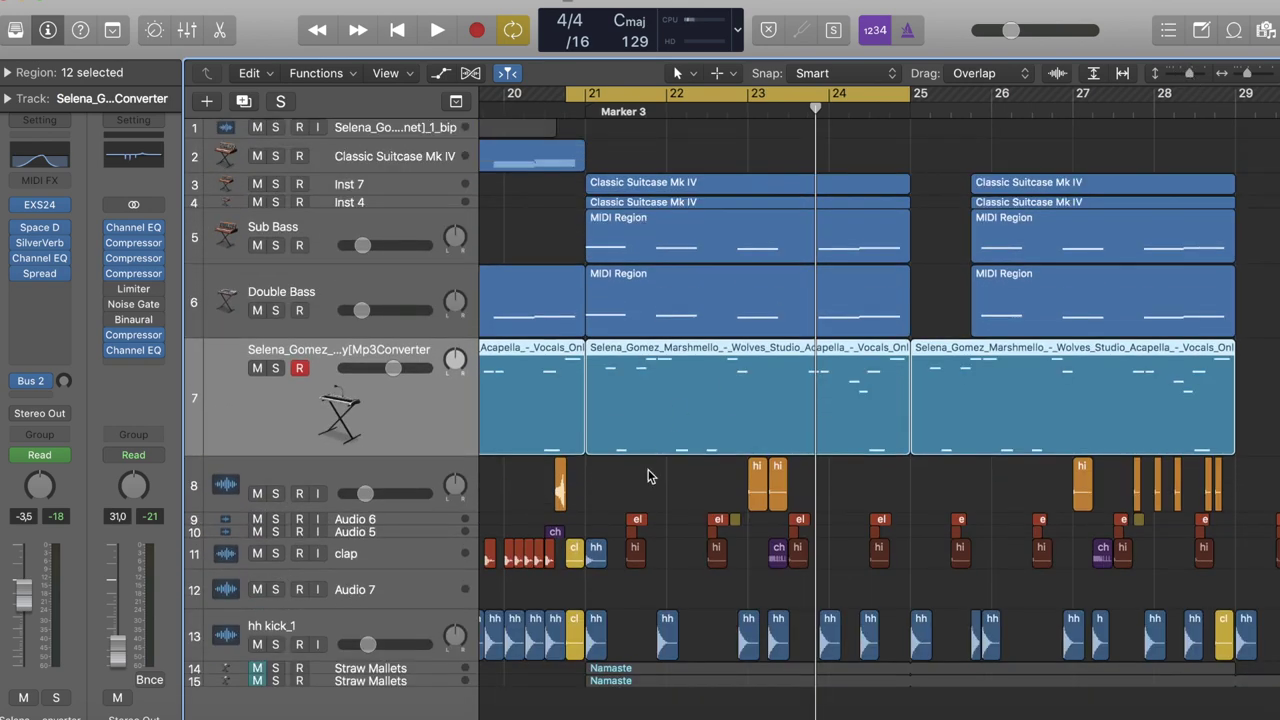
pyautogui.press('p')
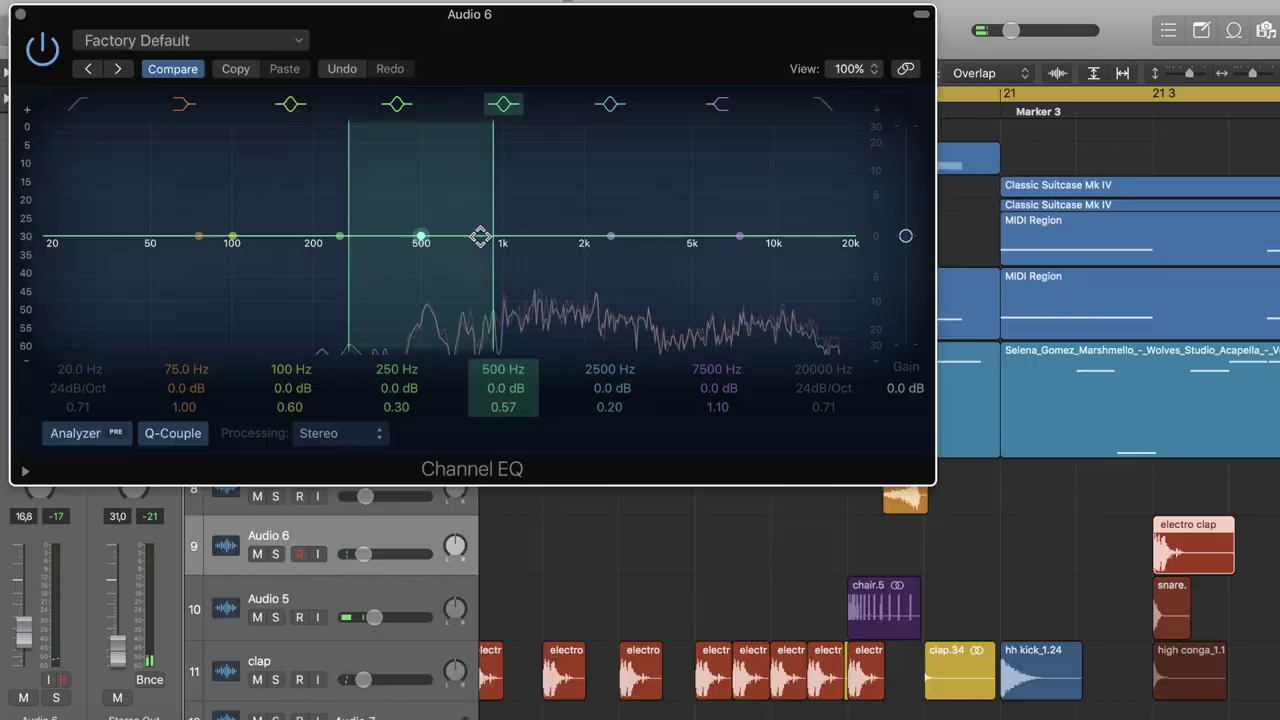
# Set the 500 Hz band of Audio 6's Channel EQ to 510 Hz, +3.5 dB and Q 49.0, and select the clap track
pyautogui.moveTo(420, 234); pyautogui.dragTo(424, 206)
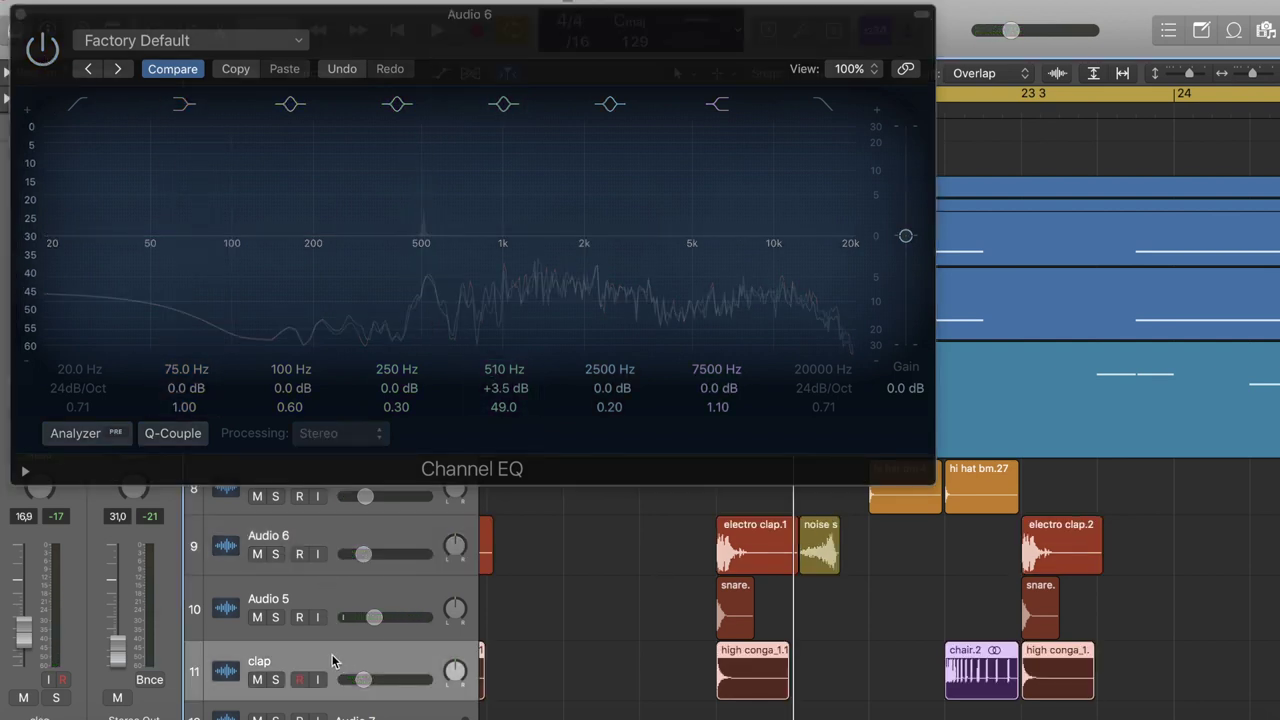
pyautogui.click(332, 654)
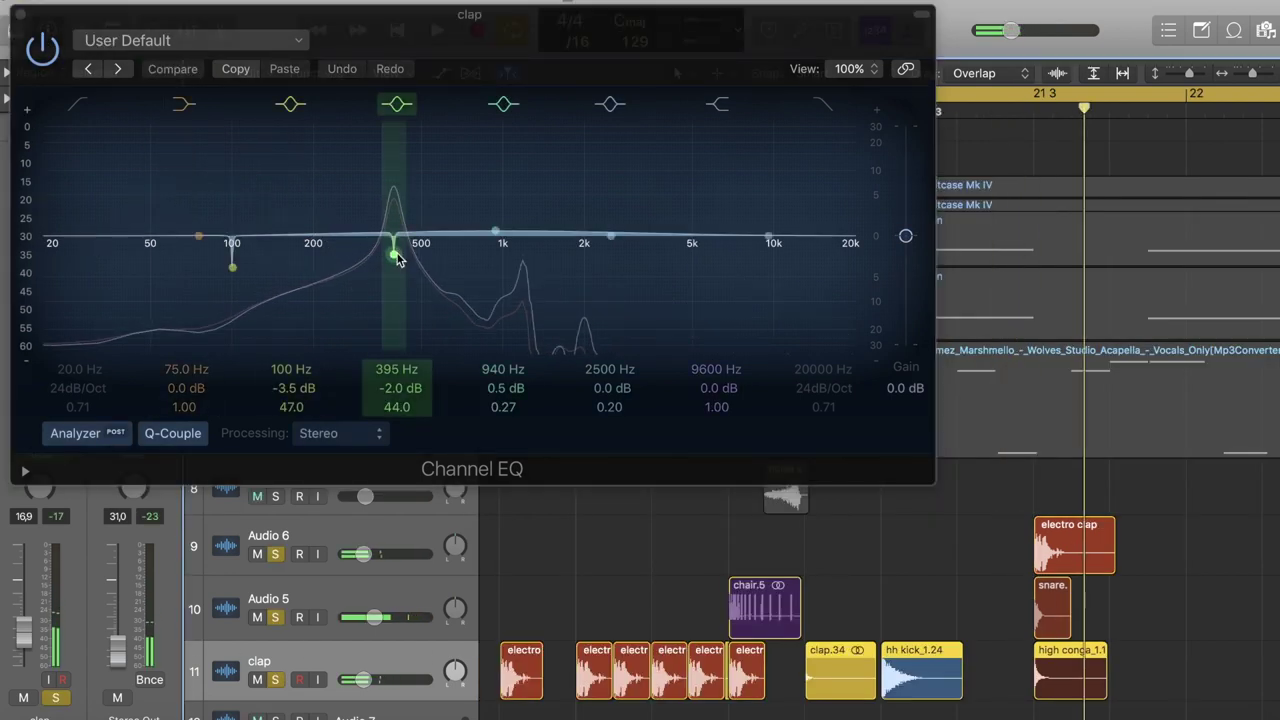
# Set the clap EQ's 395 Hz band to 400 Hz at -3.0 dB and its 940 Hz band to 1200 Hz, +12.0 dB, Q 36.0, and play the clap
pyautogui.moveTo(394, 253)
pyautogui.mouseDown()
pyautogui.moveTo(398, 192)
pyautogui.moveTo(397, 228)
pyautogui.mouseUp()
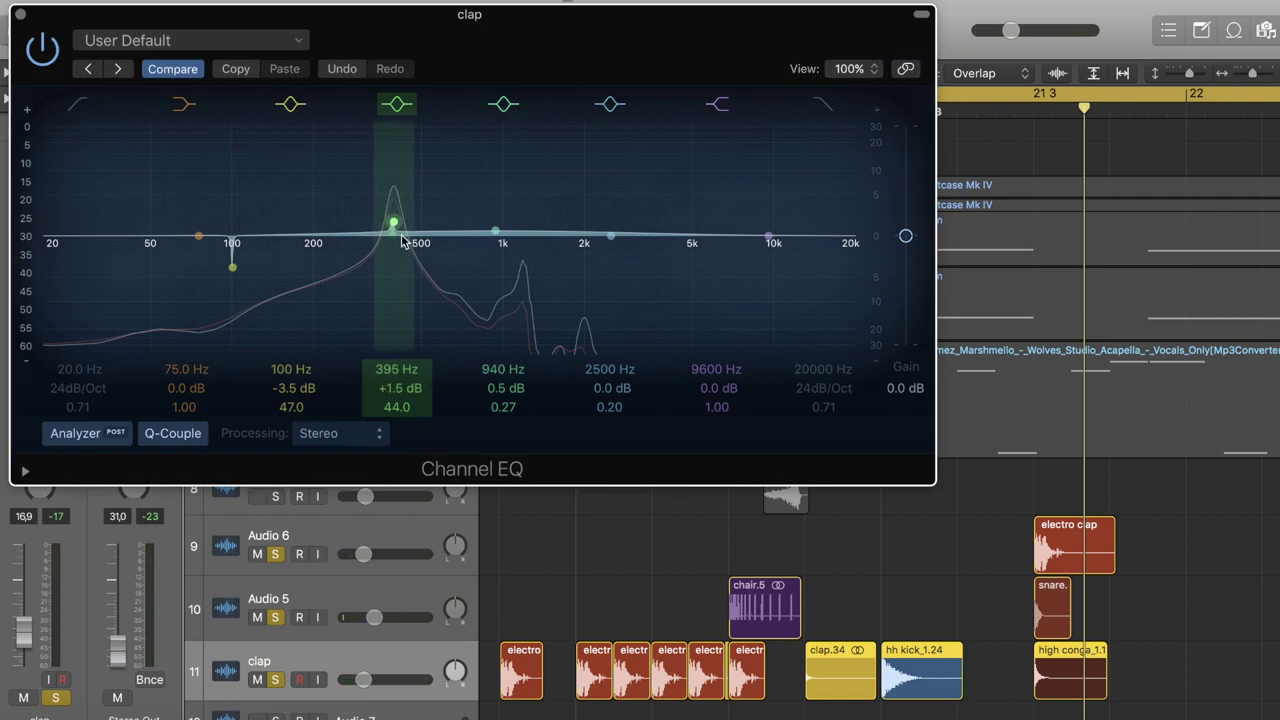
pyautogui.moveTo(401, 237); pyautogui.dragTo(401, 257)
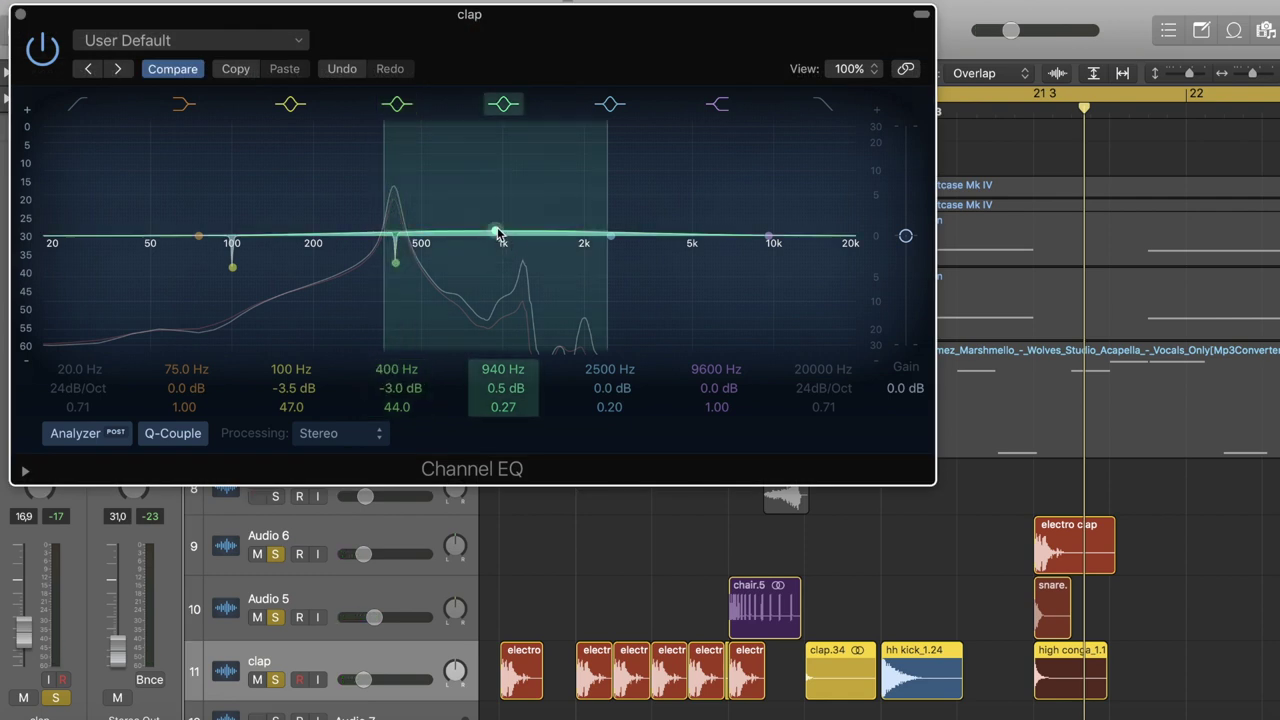
pyautogui.moveTo(498, 233); pyautogui.dragTo(527, 229)
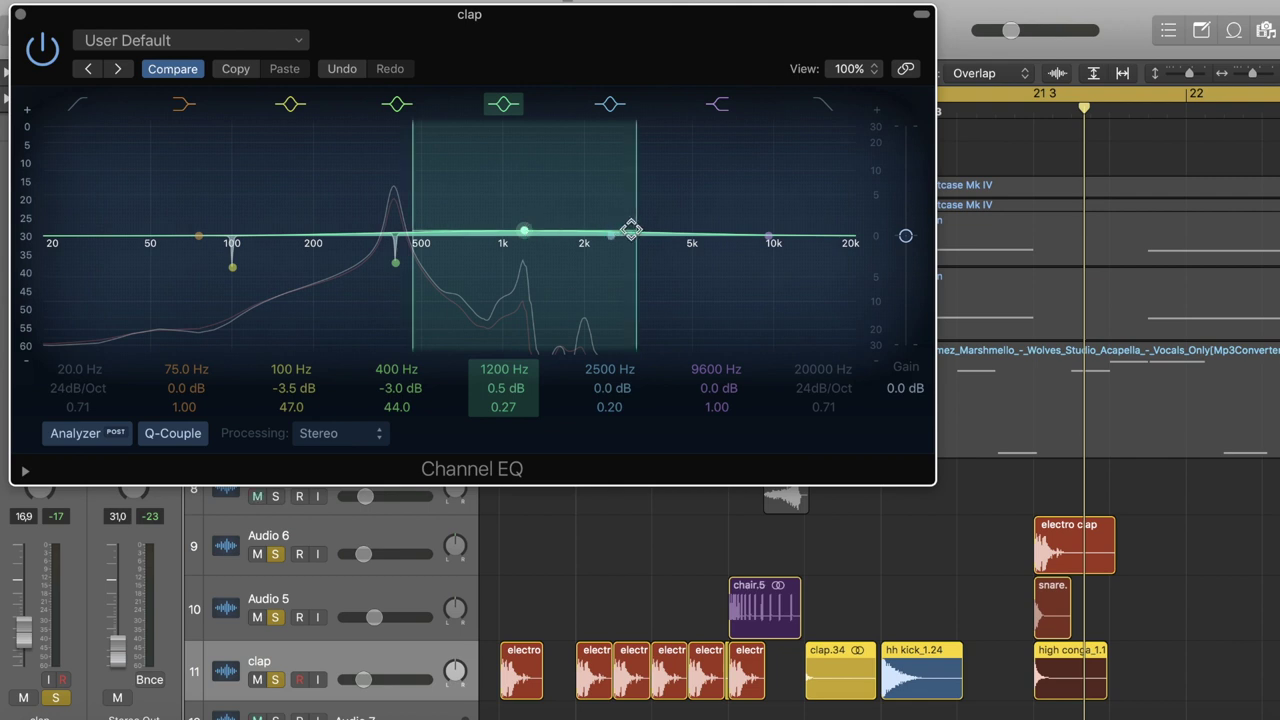
pyautogui.moveTo(631, 229); pyautogui.dragTo(521, 172)
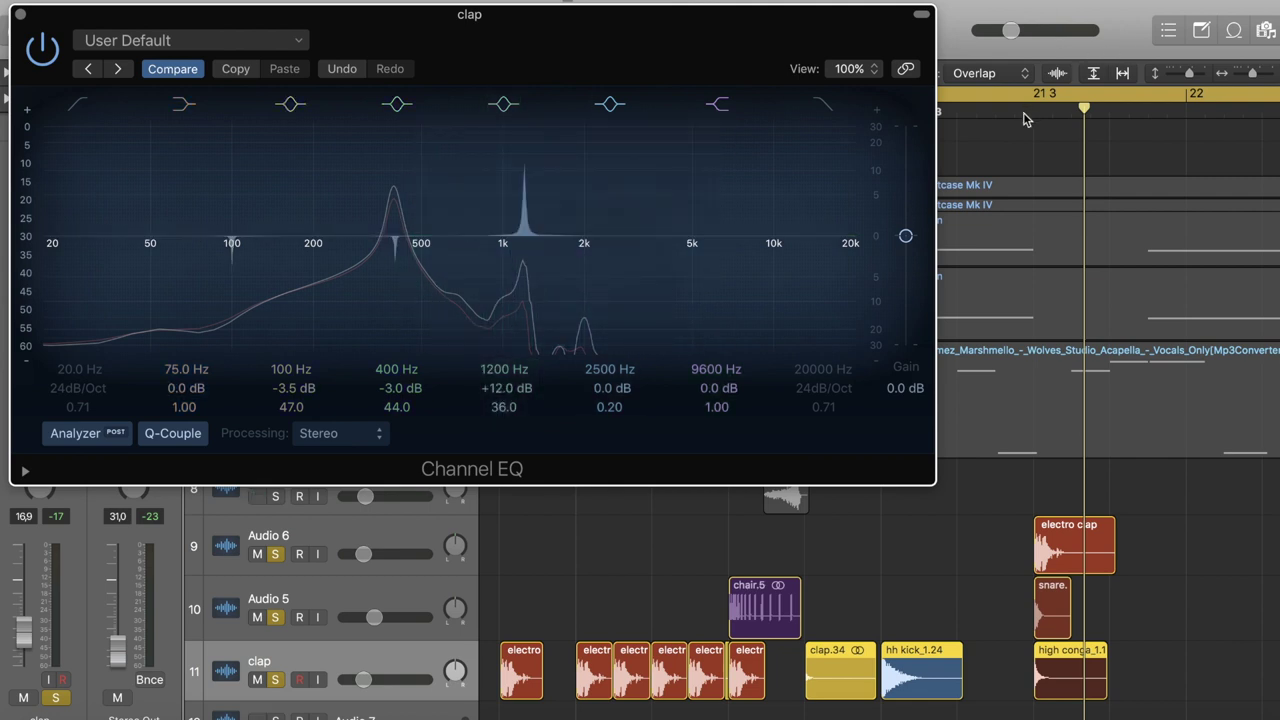
pyautogui.click(997, 112)
pyautogui.press('space')
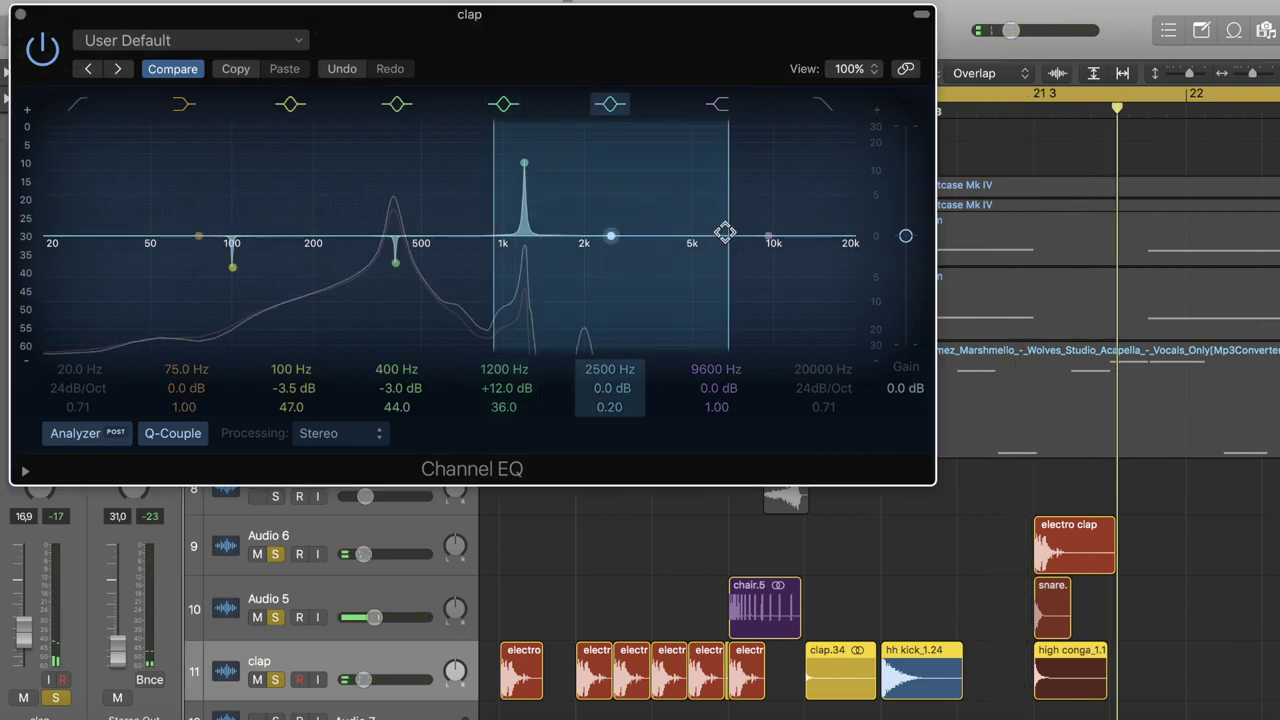
# Set the clap EQ's 2500 Hz band to 2000 Hz, +7.0 dB, Q 65.0, lower the 1200 Hz band to -1.5 dB, and play the clap
pyautogui.moveTo(725, 232); pyautogui.dragTo(585, 208)
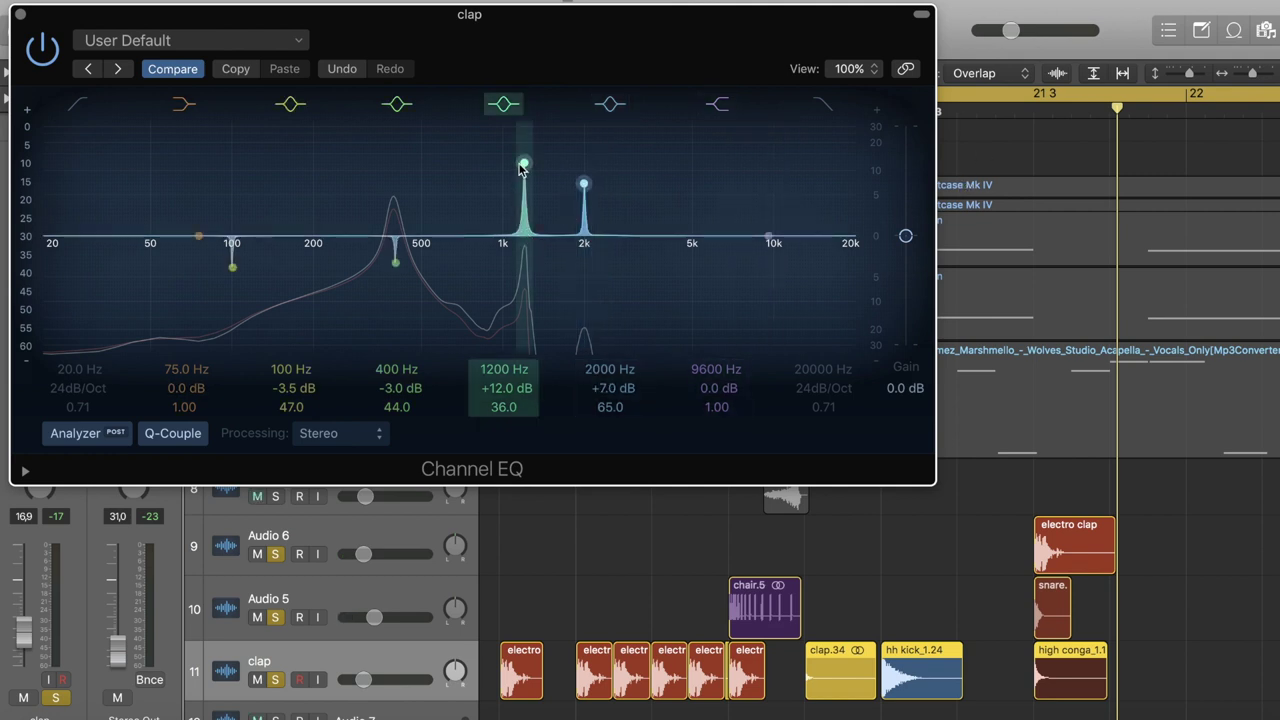
pyautogui.moveTo(524, 164); pyautogui.dragTo(519, 236)
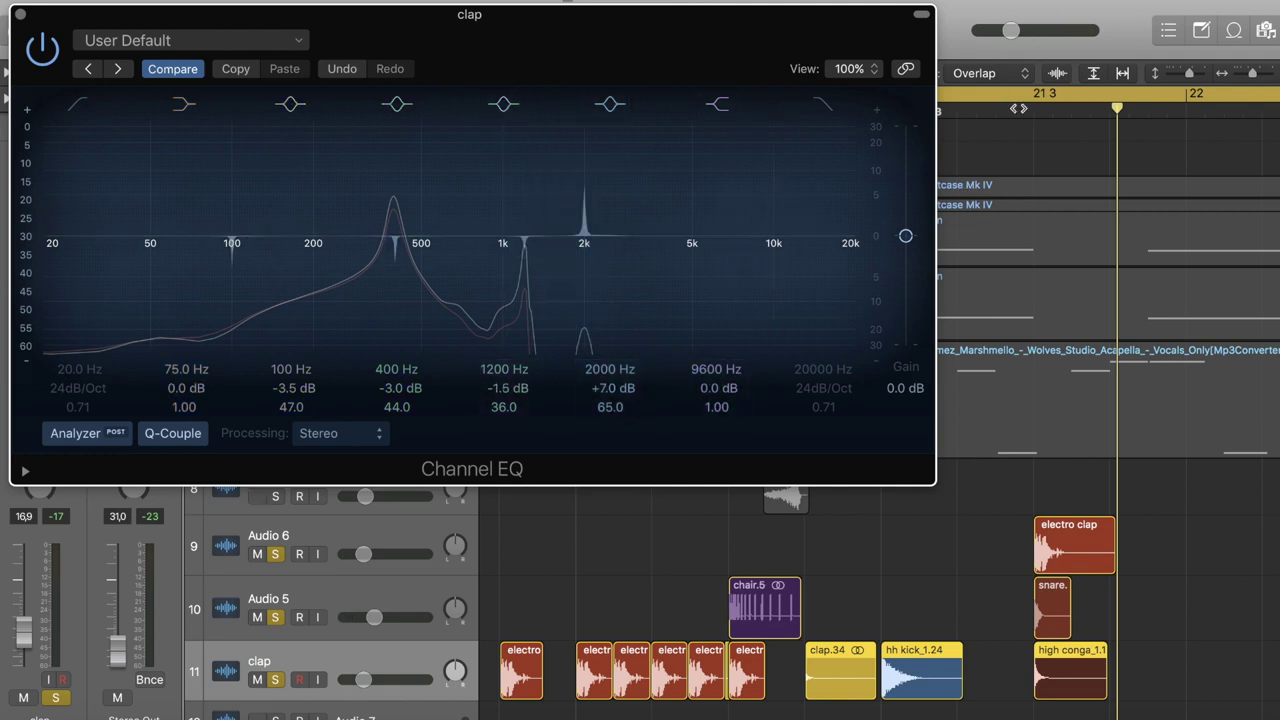
pyautogui.press('space')
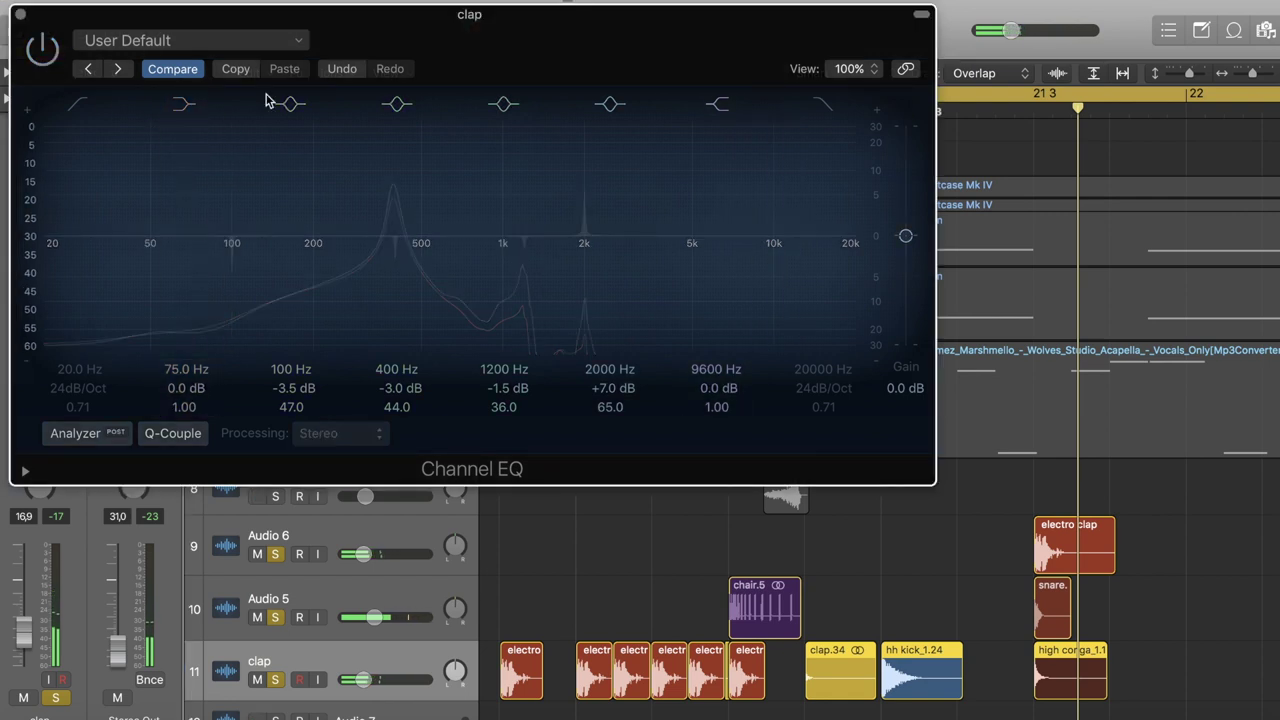
# Boost the clap EQ's 400 Hz band to +7.0 dB, set the 1200 Hz band to 1180 Hz at +9.5 dB, and close the EQ
pyautogui.moveTo(524, 249); pyautogui.dragTo(528, 197)
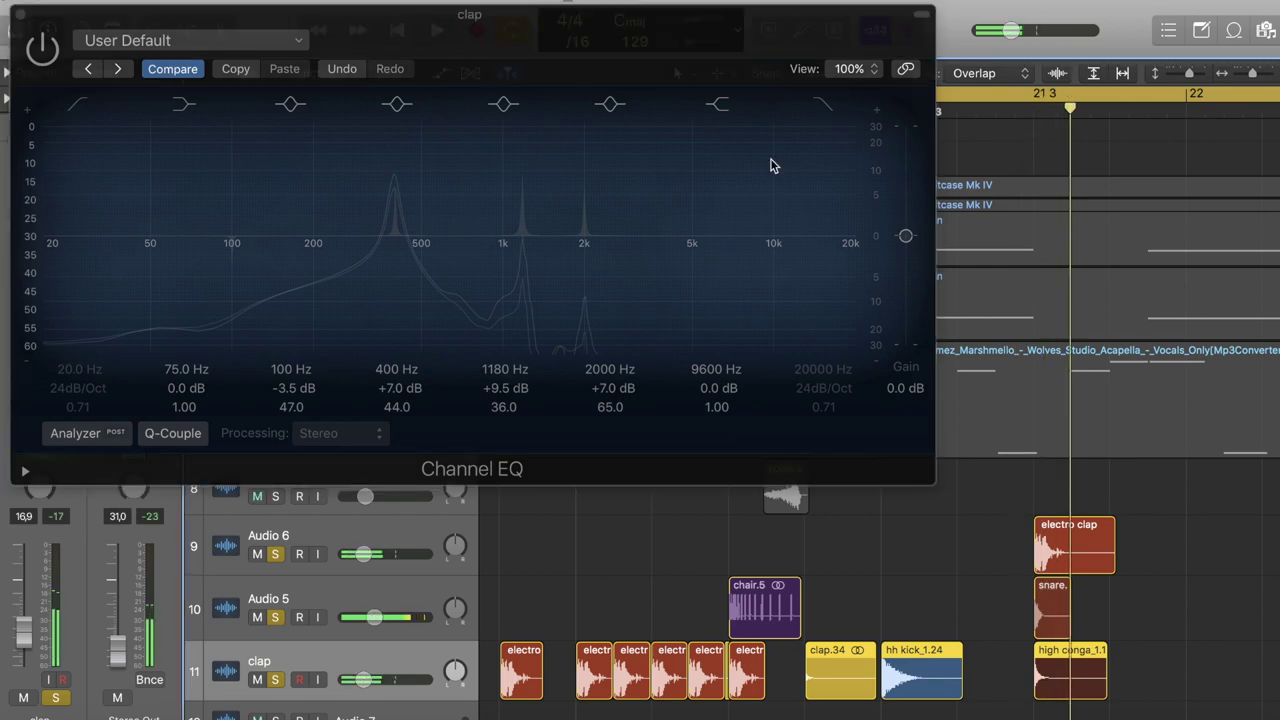
pyautogui.click(21, 15)
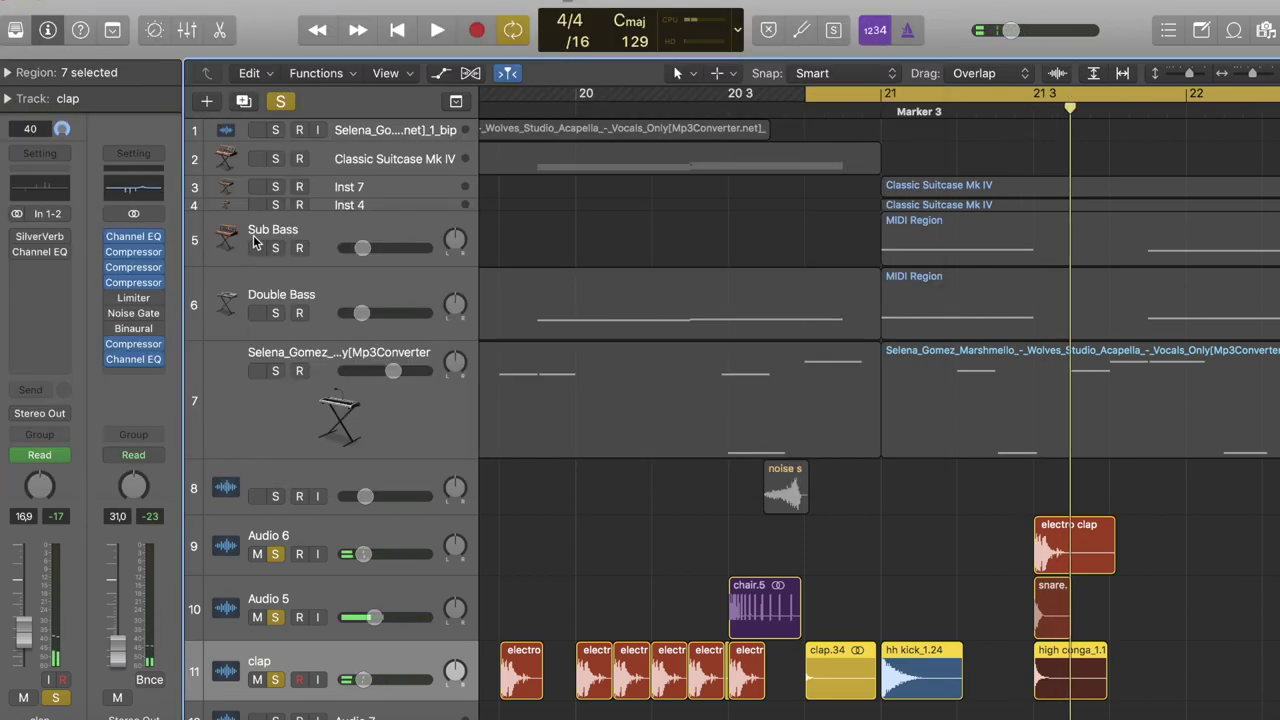
# Play the soloed Inst 7, Inst 4, Sub Bass and Double Bass regions from bar 21
pyautogui.press('super+Left')
pyautogui.press('super+Left')
pyautogui.press('super+Left')
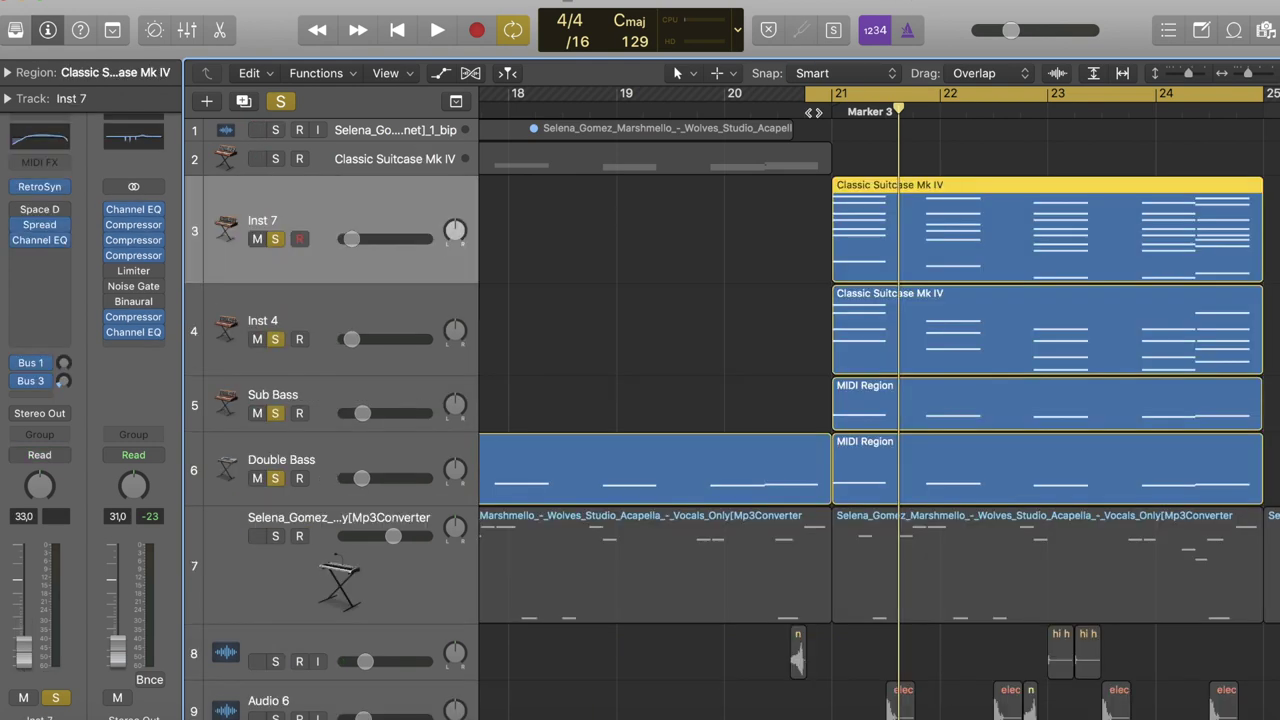
pyautogui.press('space')
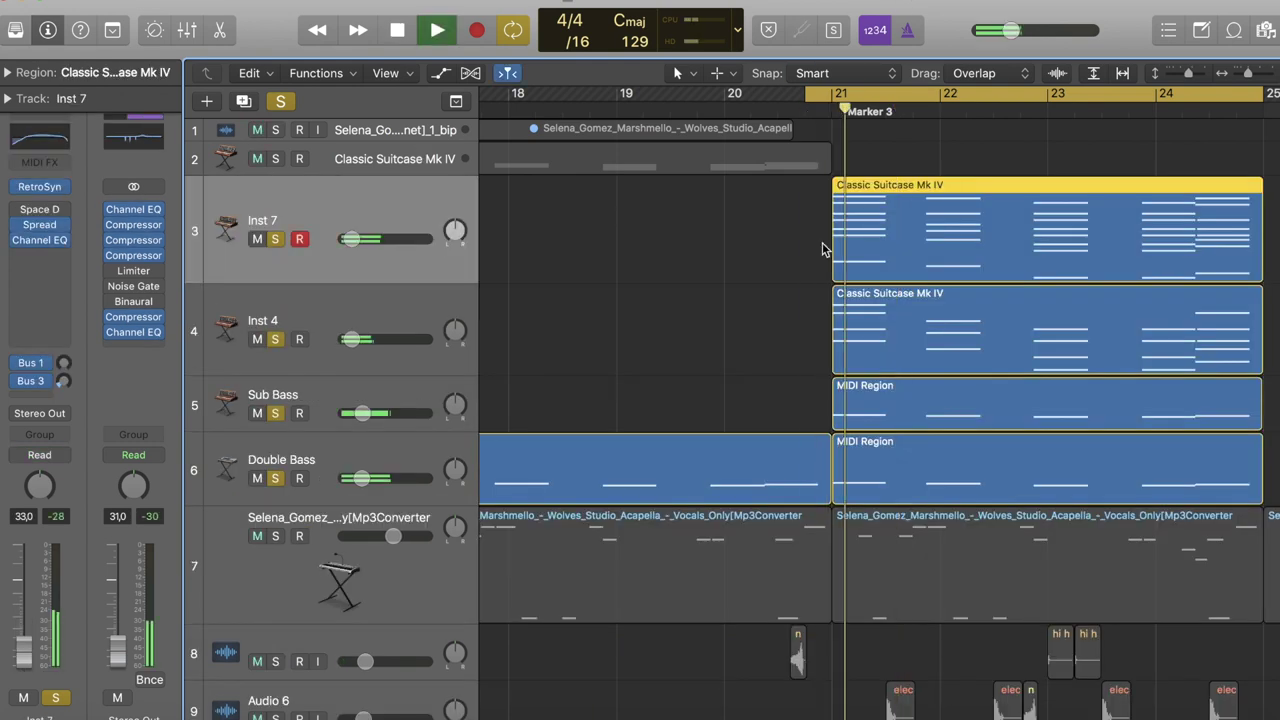
# Open the Inst 7 chord region in the Piano Roll, bring its upper notes into view and stop playback
pyautogui.doubleClick(914, 251)
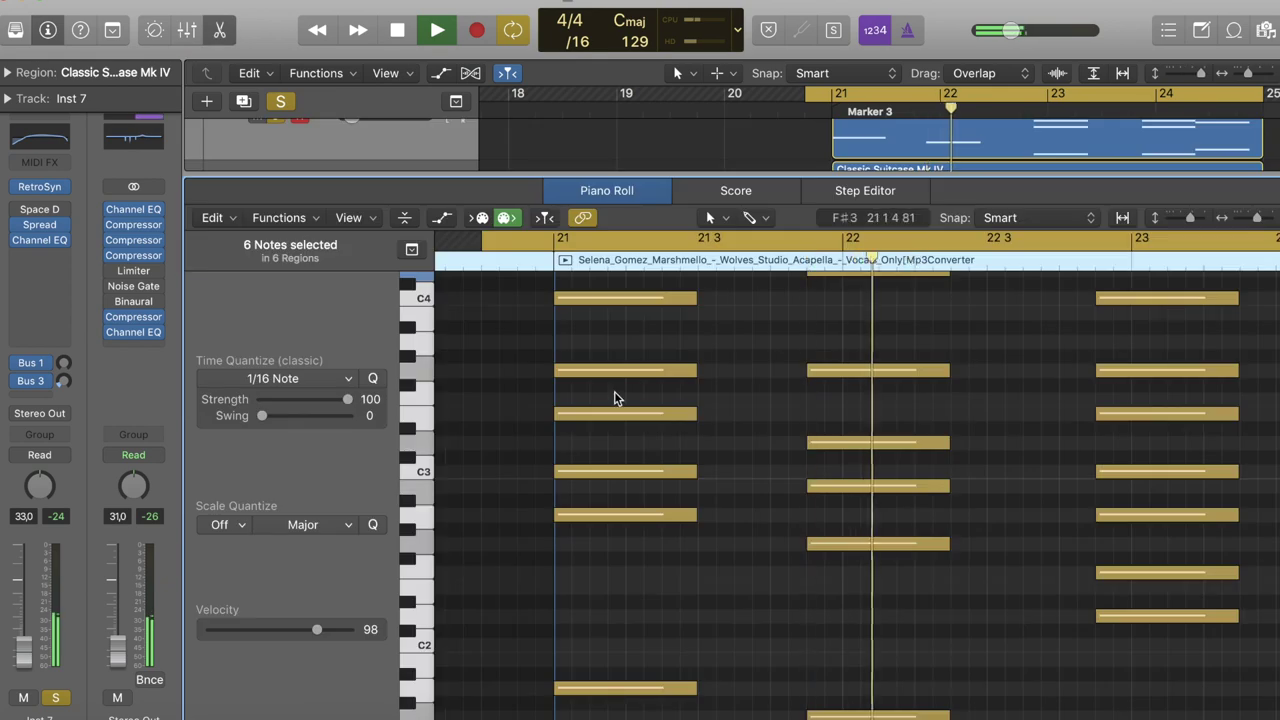
pyautogui.scroll(2, 615, 398)
pyautogui.press('space')
pyautogui.scroll(2, 474, 540)
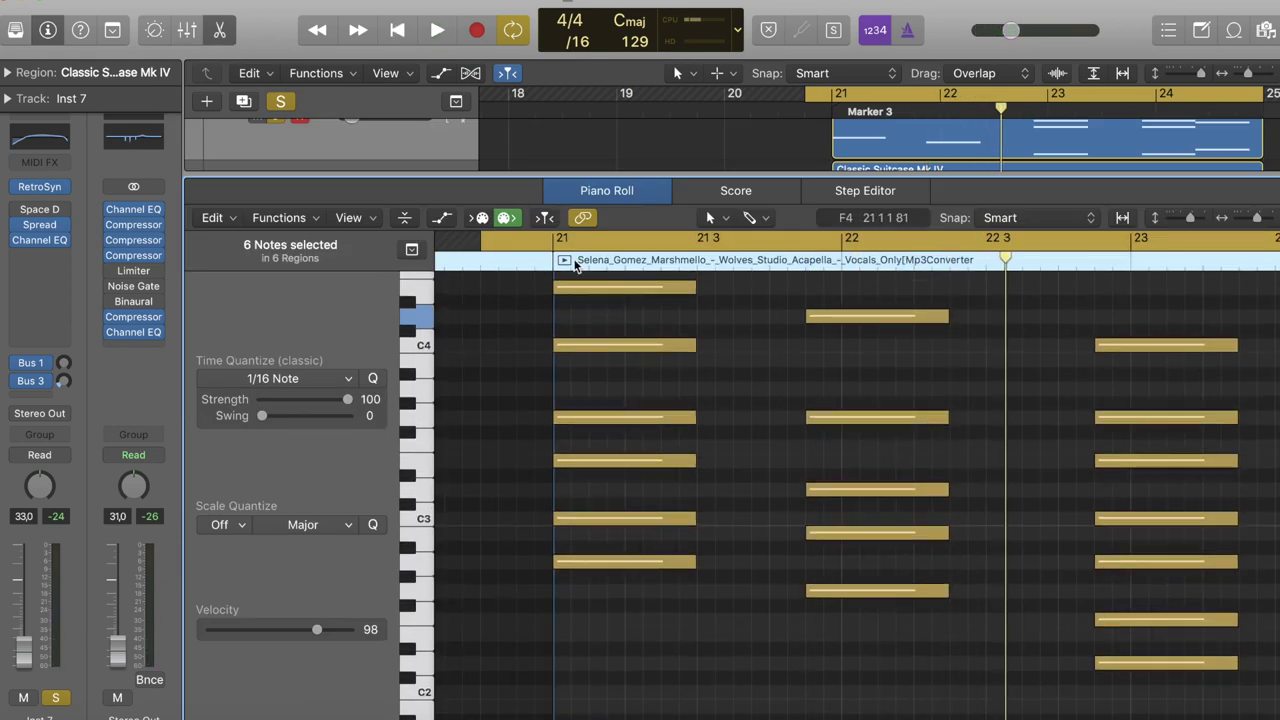
# Audition the Classic Suitcase Mk IV region of Inst 7 on its own from bar 21 in the Piano Roll
pyautogui.click(578, 247)
pyautogui.click(563, 261)
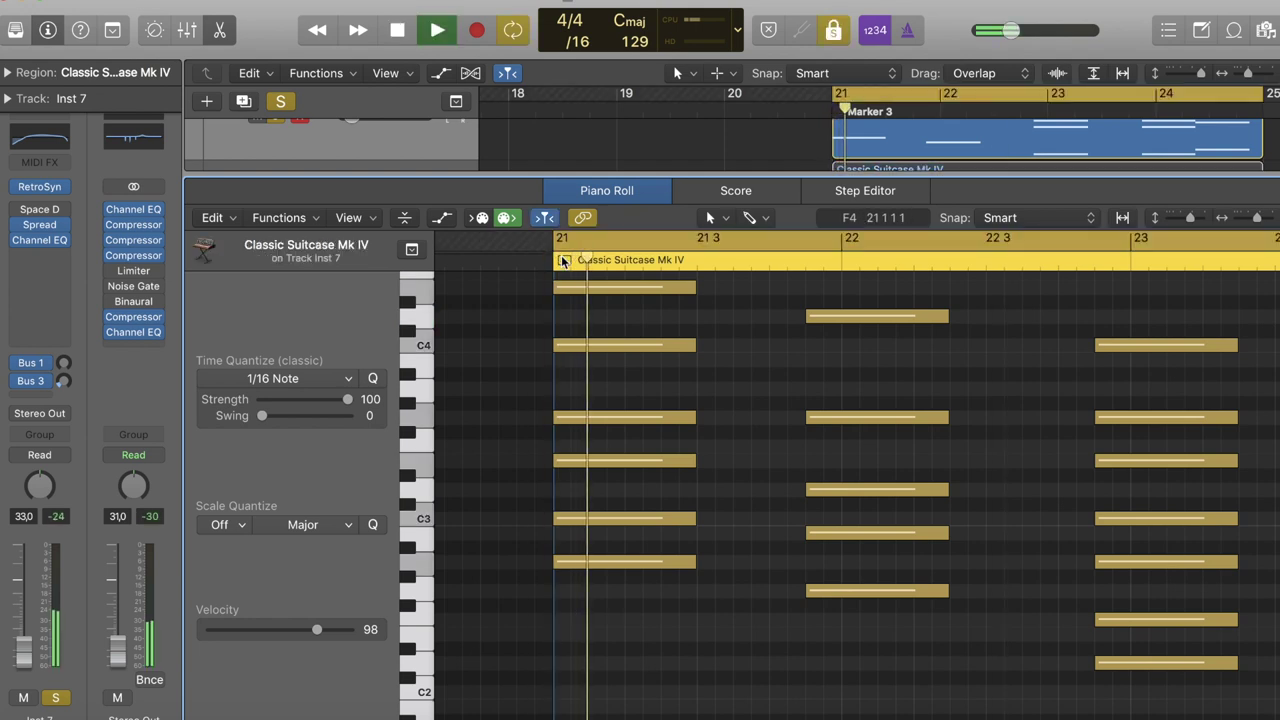
pyautogui.press('space')
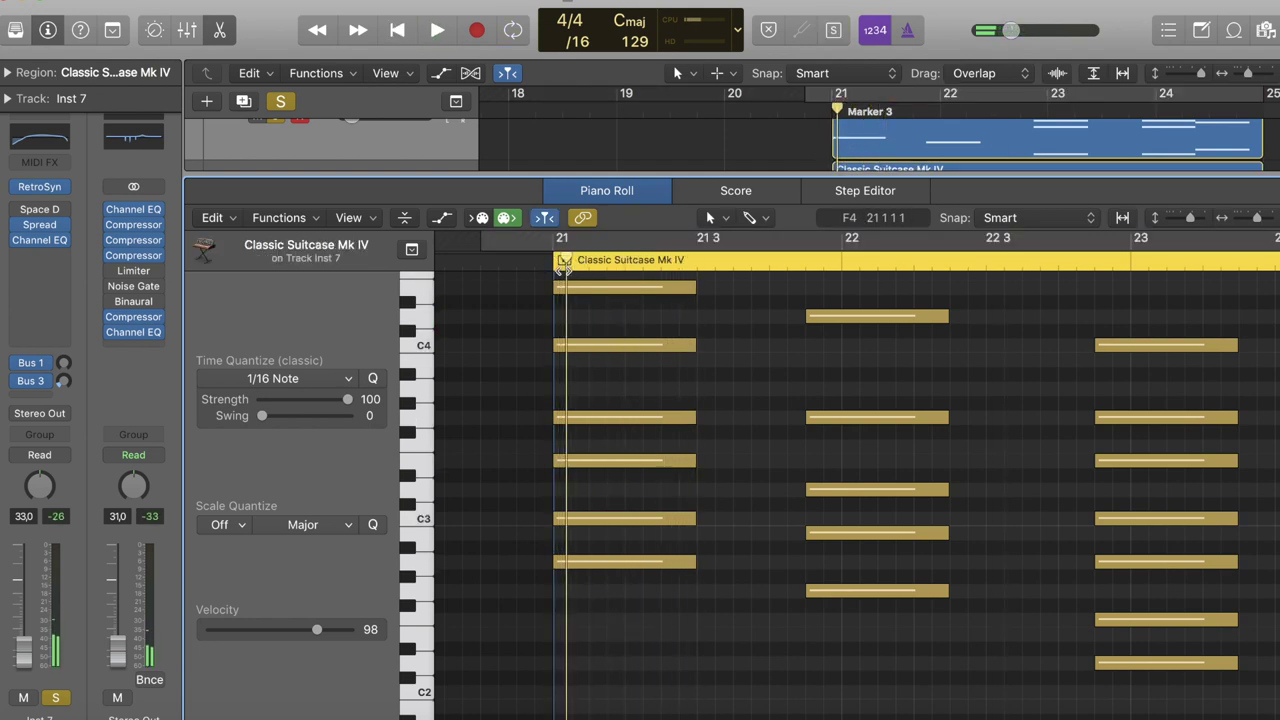
# Switch the control bar LCD to the Beats & Project display and keep the playhead within bar 21 of Inst 7
pyautogui.click(604, 260)
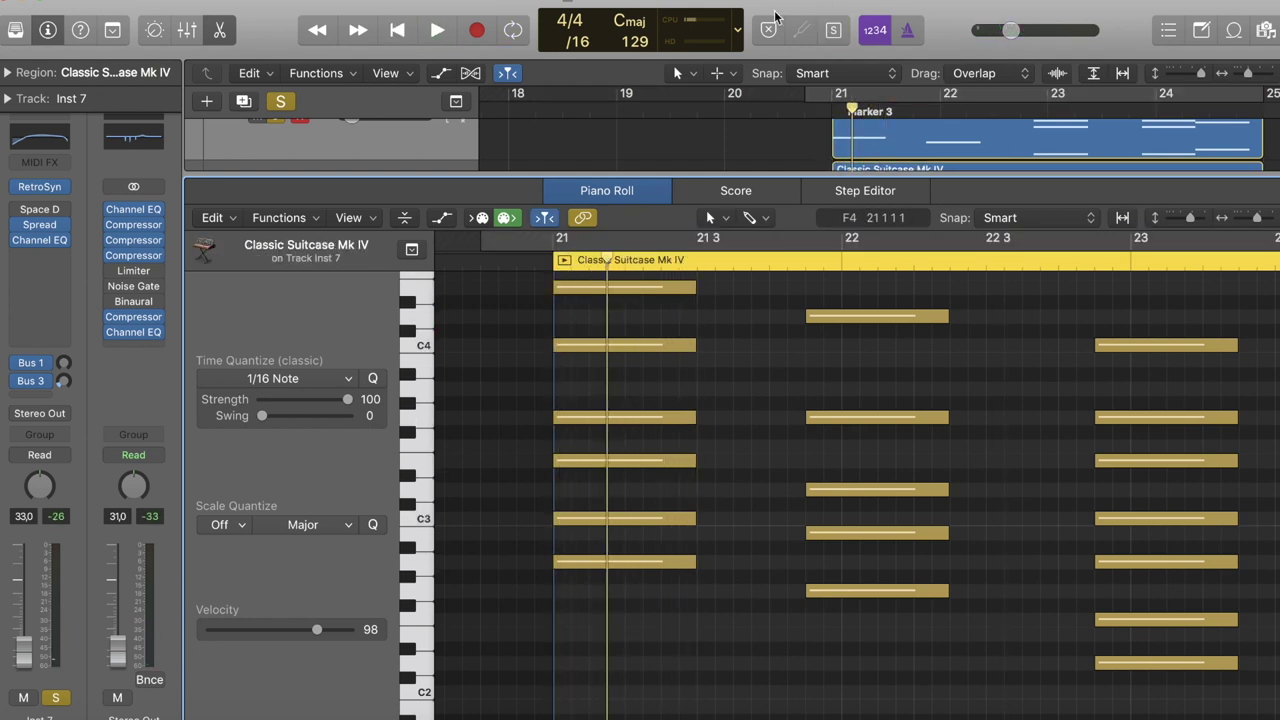
pyautogui.click(737, 30)
pyautogui.click(806, 3)
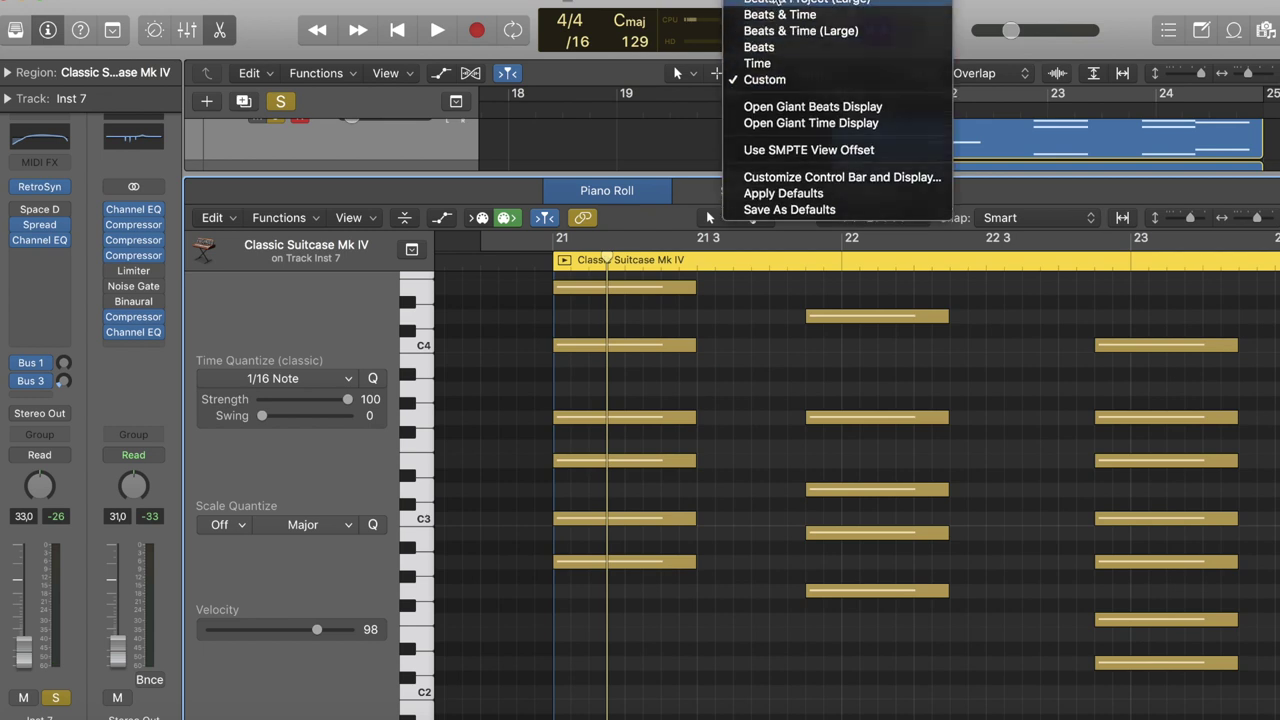
pyautogui.moveTo(607, 265)
pyautogui.mouseDown()
pyautogui.moveTo(858, 271)
pyautogui.moveTo(599, 257)
pyautogui.mouseUp()
pyautogui.scroll(-2, 600, 594)
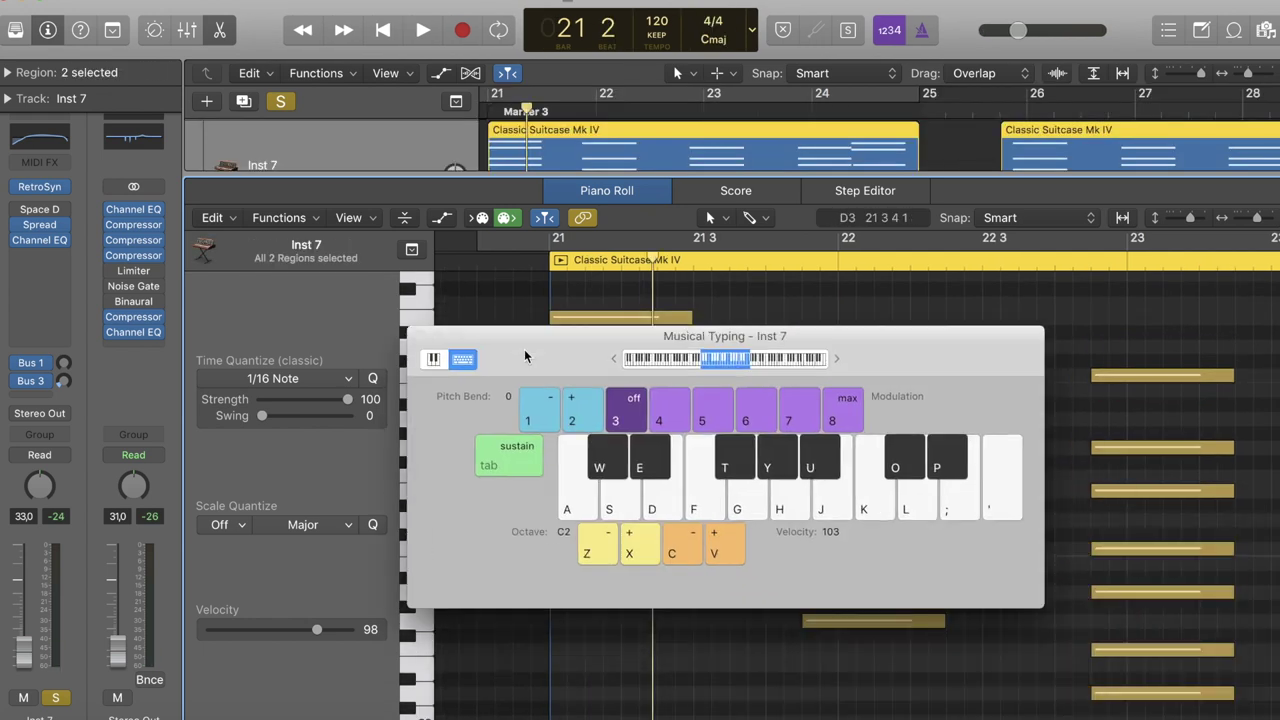
# Play E and G together on Inst 7 with Musical Typing, building up to a C major 7 chord
pyautogui.press('d')
pyautogui.press('g')
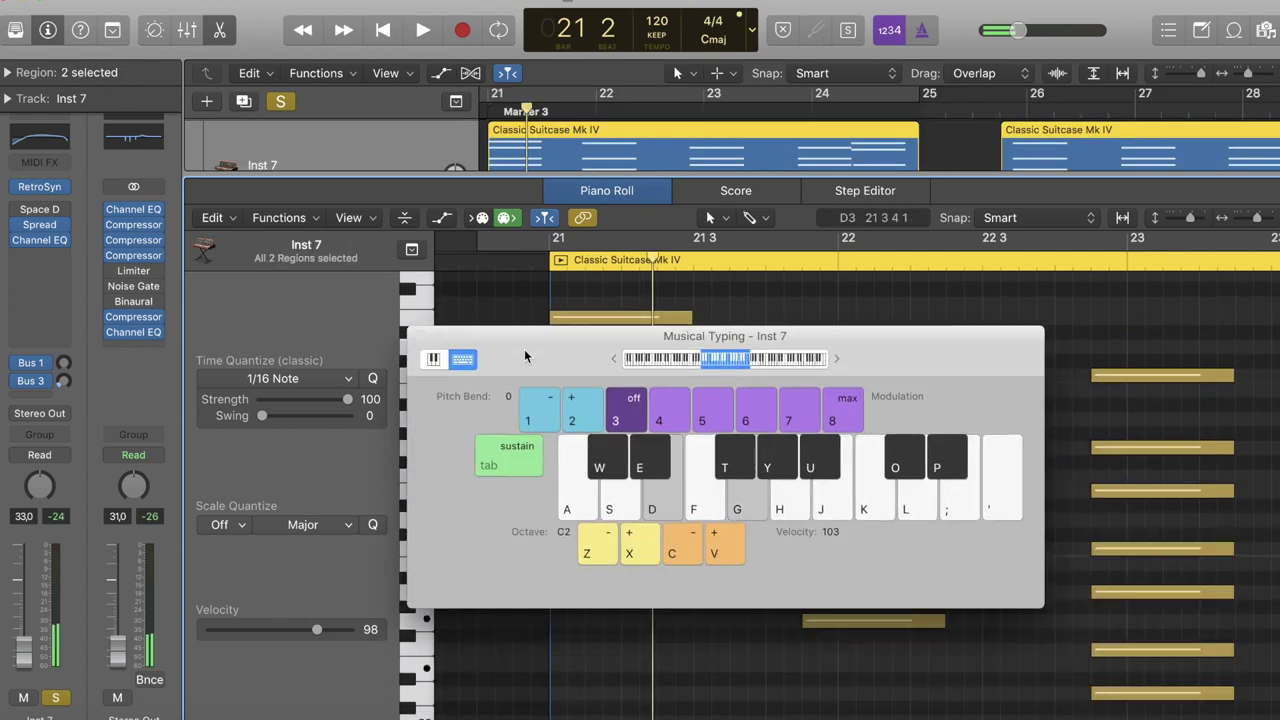
pyautogui.press('a')
pyautogui.press('d')
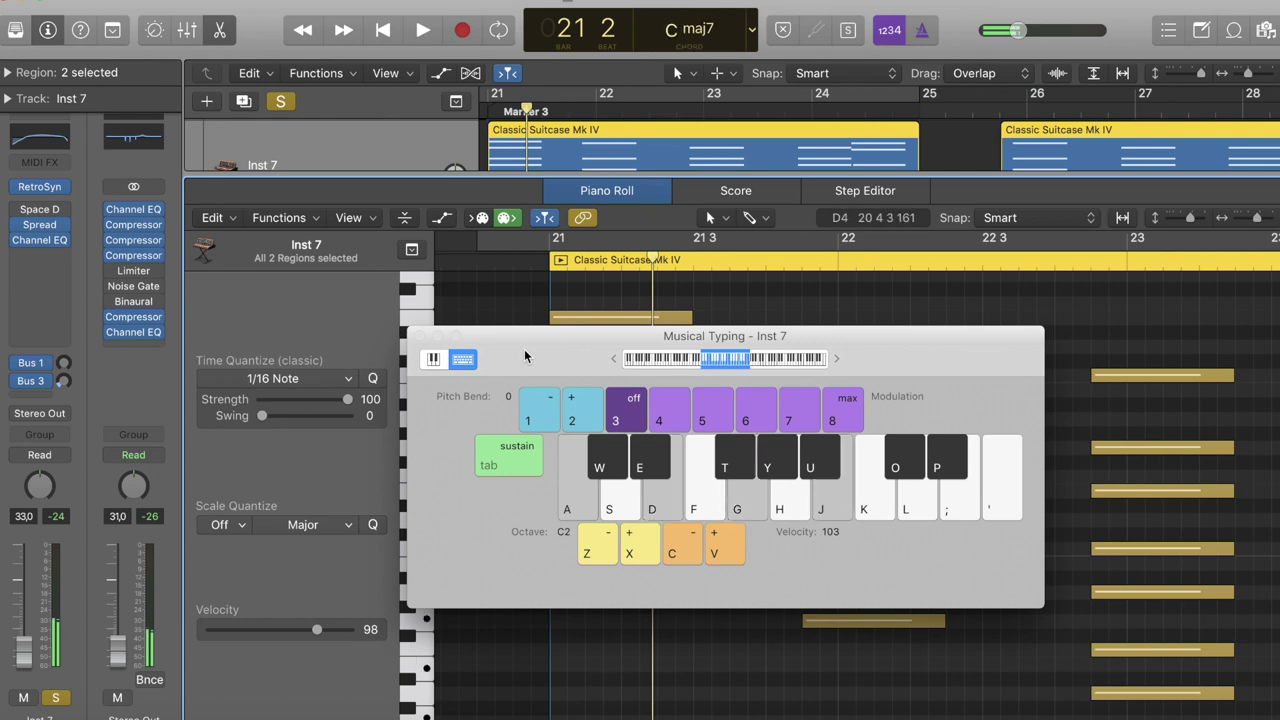
pyautogui.press('a')
pyautogui.press('d')
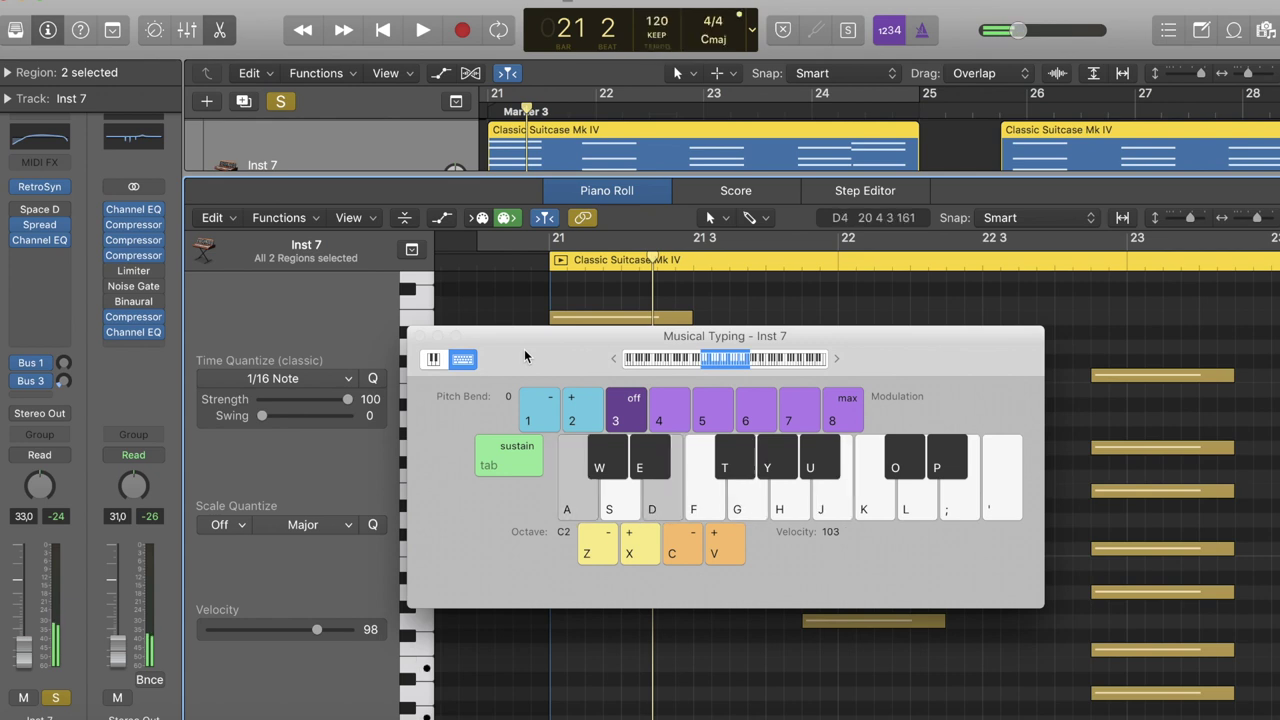
# Play a C major chord with the root doubled an octave higher, followed by an A minor chord
pyautogui.press('k')
pyautogui.press('a')
pyautogui.press('d')
pyautogui.press('g')
pyautogui.press('k')
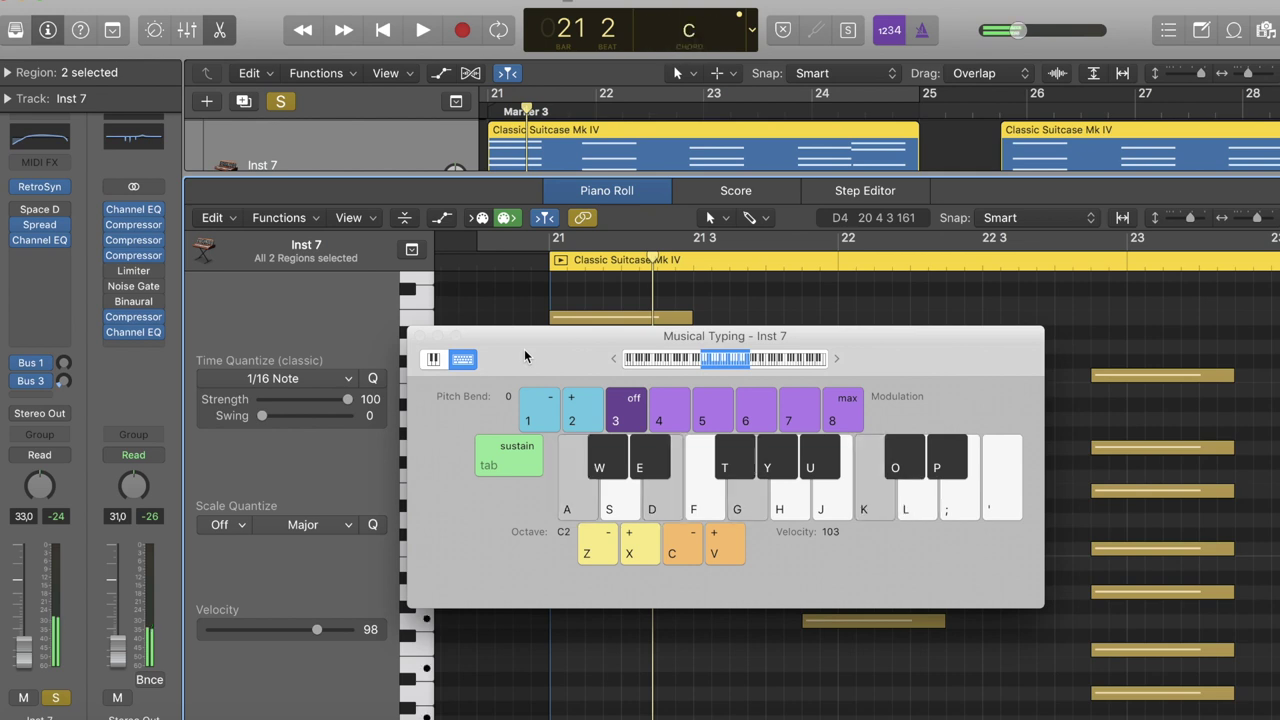
pyautogui.press('k')
pyautogui.press('a')
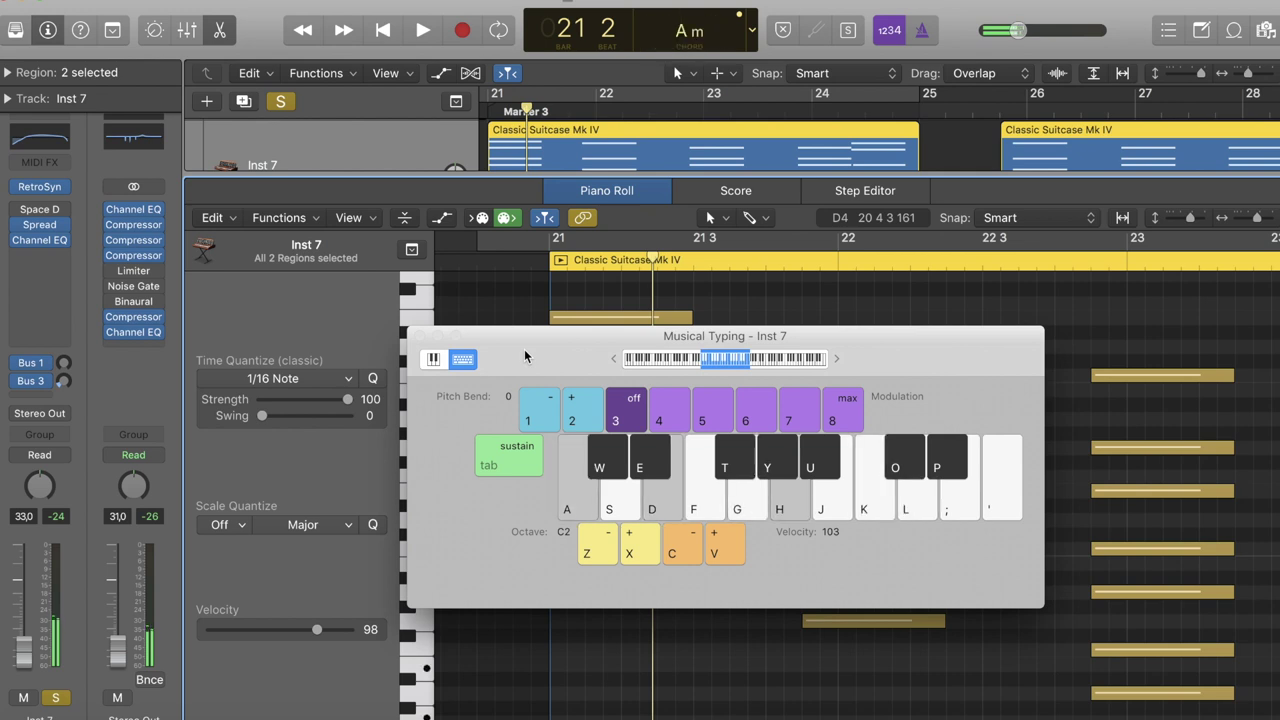
# Play the C major chord inverted with E as its lowest and highest note, followed by its root position
pyautogui.press('k')
pyautogui.press('a')
pyautogui.press('d')
pyautogui.press('d')
pyautogui.press('g')
pyautogui.press('k')
pyautogui.press(';')
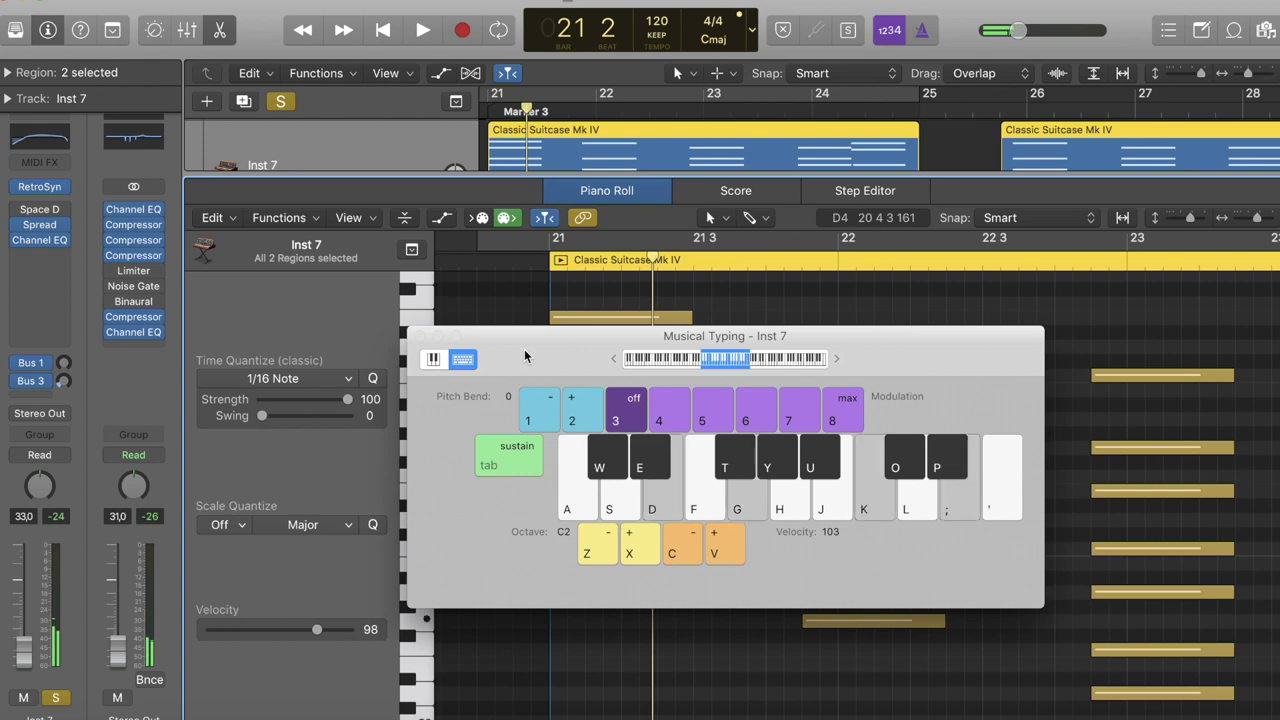
pyautogui.press('a')
pyautogui.press('a')
pyautogui.press('k')
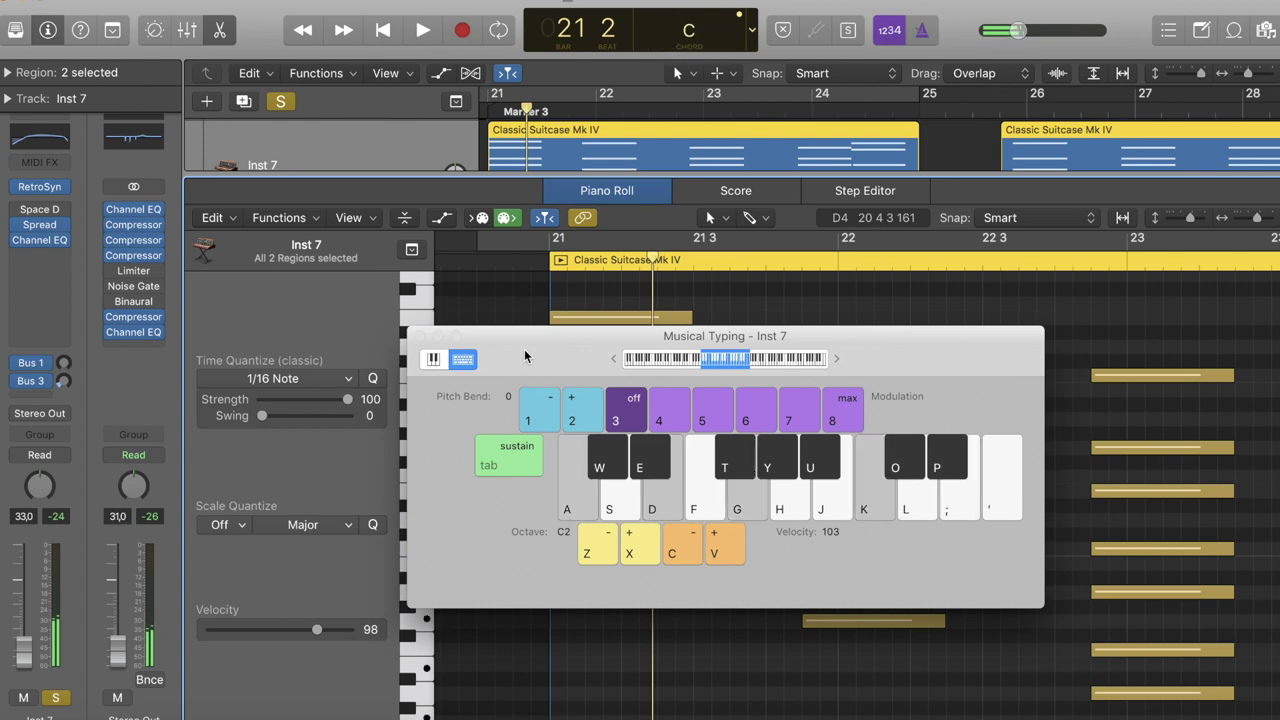
pyautogui.press('d')
# Play a D minor 7 chord on Inst 7 using D, F, A, C and a high F
pyautogui.press('s')
pyautogui.press('f')
pyautogui.press('k')
pyautogui.press("'")
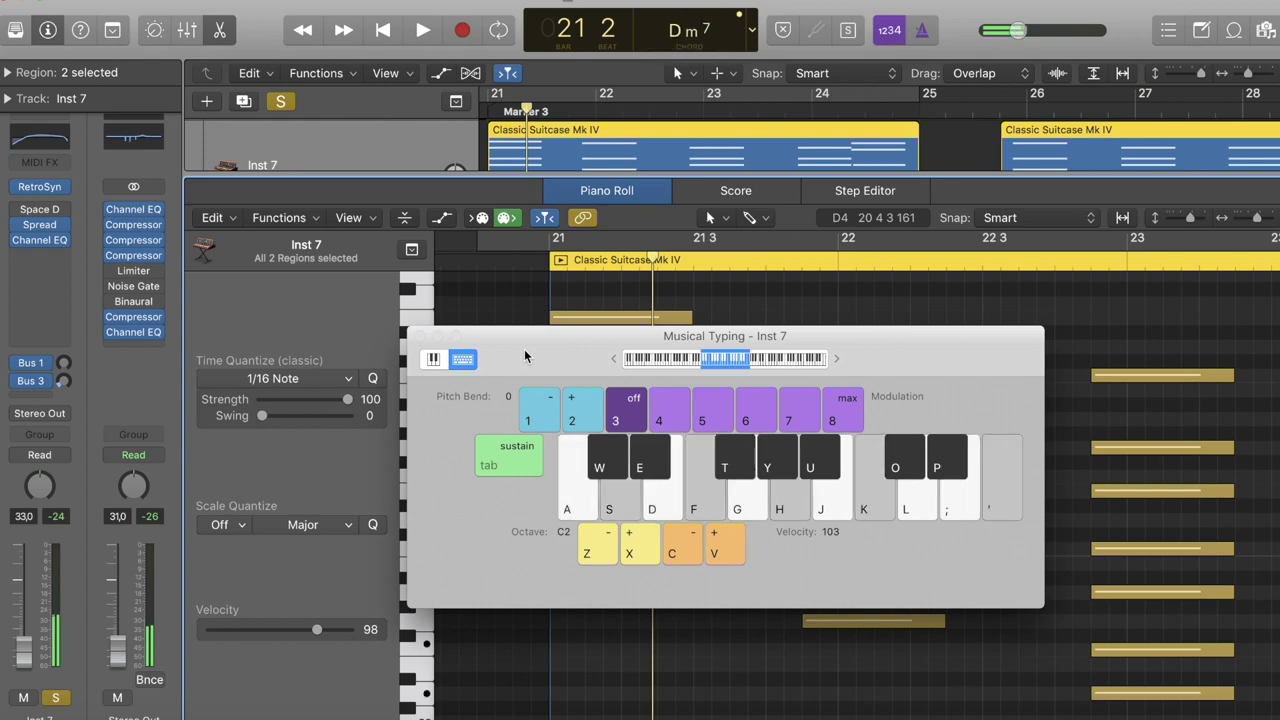